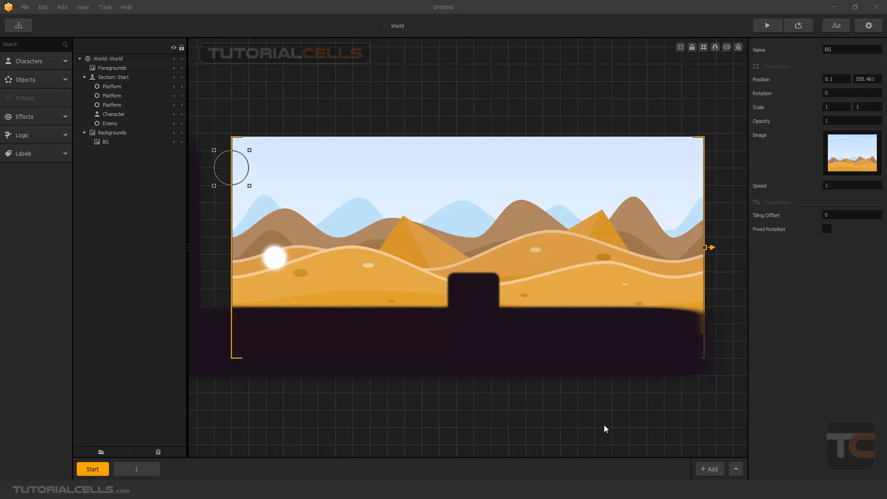
pyautogui.scroll(-2, 544, 276)
pyautogui.scroll(1, 544, 275)
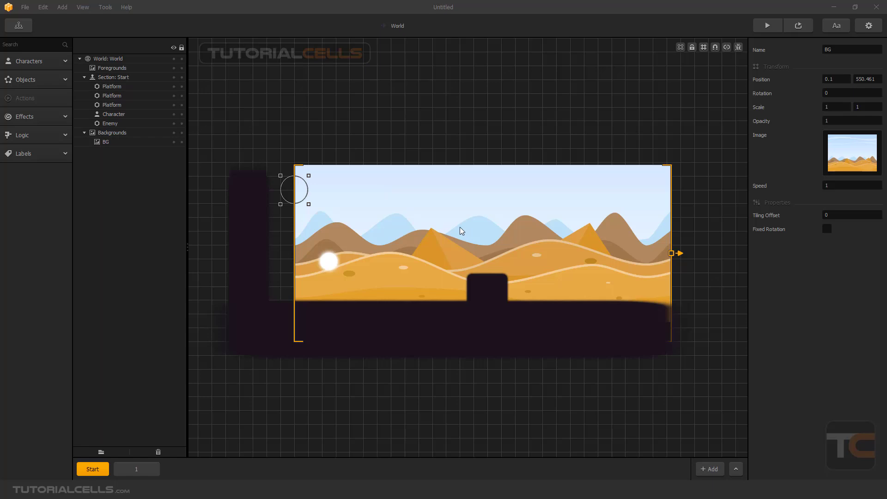
pyautogui.click(62, 7)
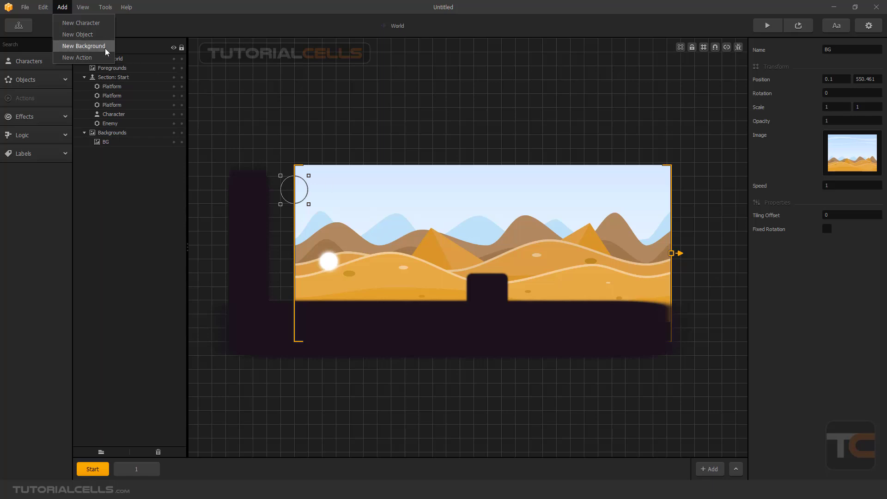
pyautogui.click(334, 129)
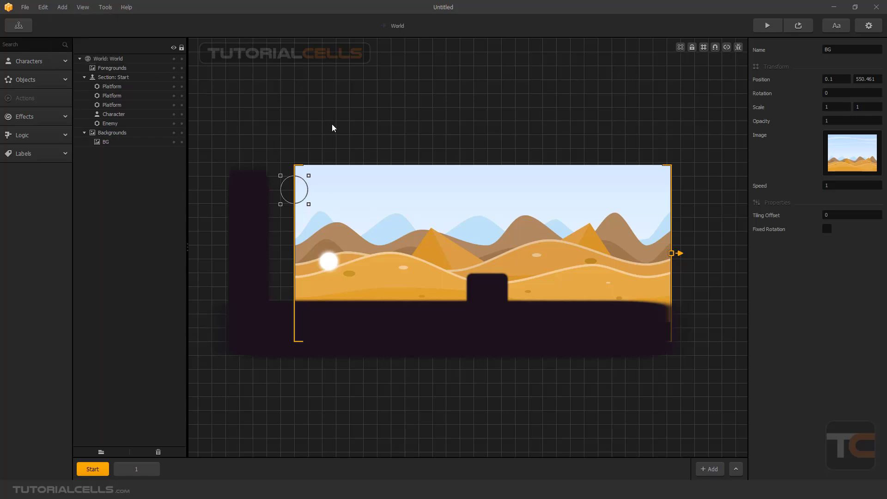
# Step: Move the BG background's handle inside the scene frame, to about position 603, 532
pyautogui.scroll(-3, 491, 220)
pyautogui.scroll(2, 494, 219)
pyautogui.moveTo(310, 198); pyautogui.dragTo(481, 197)
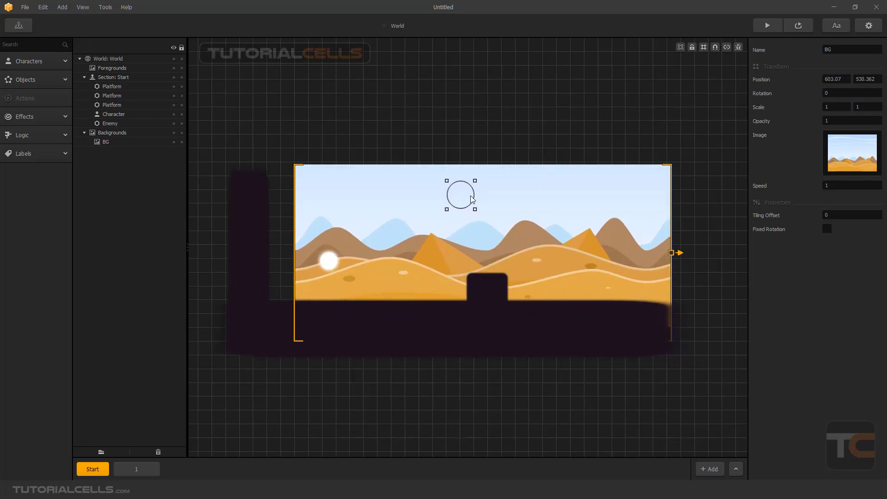
# Step: Create a new project using the Platformer gameplay type
pyautogui.click(25, 8)
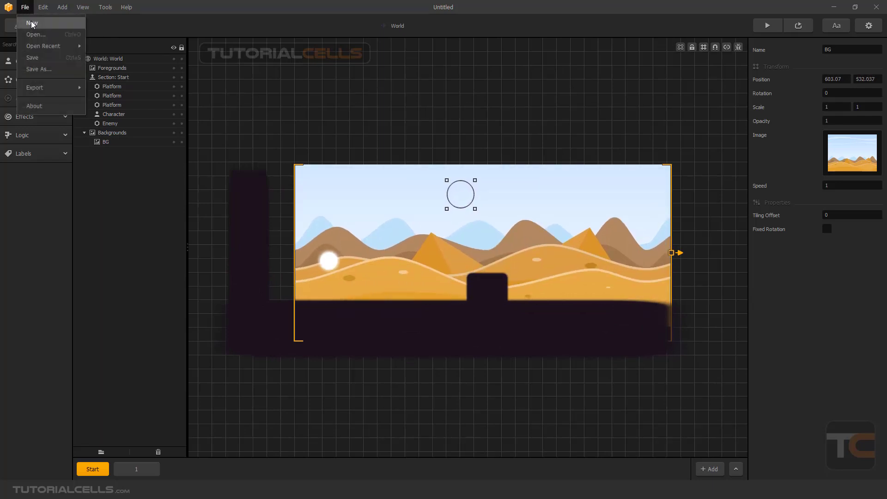
pyautogui.click(32, 22)
pyautogui.click(439, 240)
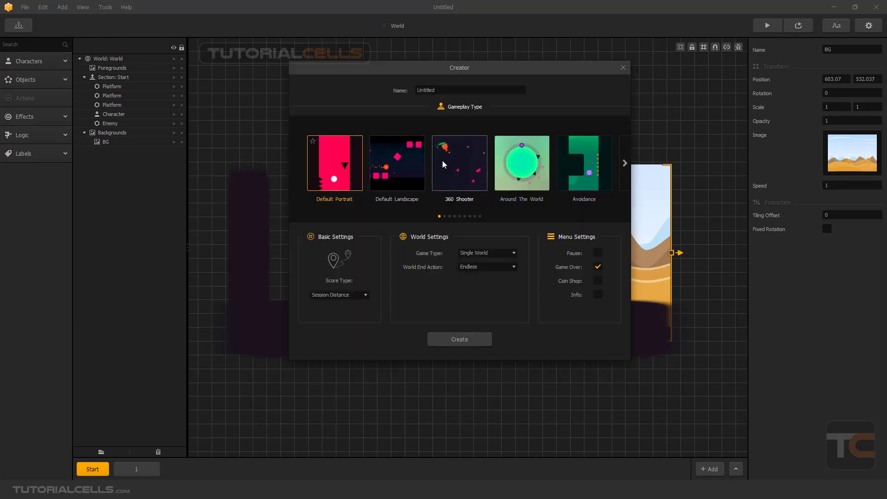
pyautogui.click(624, 165)
pyautogui.click(625, 165)
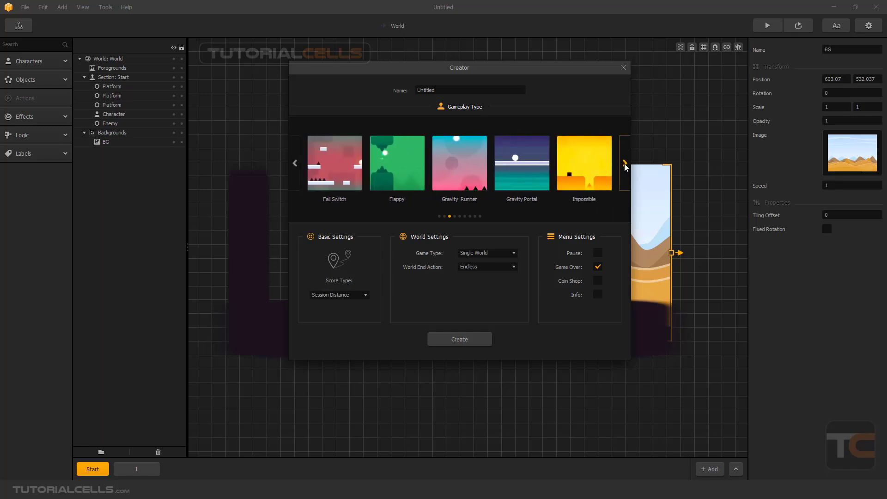
pyautogui.click(625, 165)
pyautogui.click(625, 165)
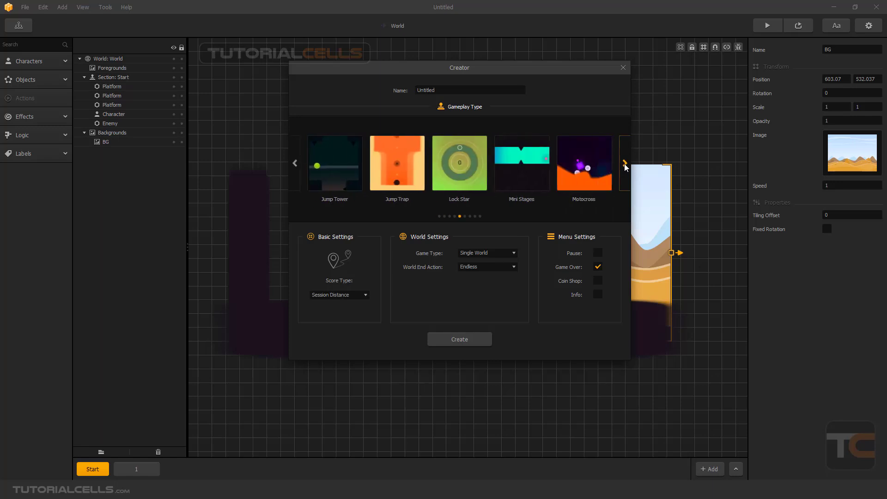
pyautogui.click(625, 165)
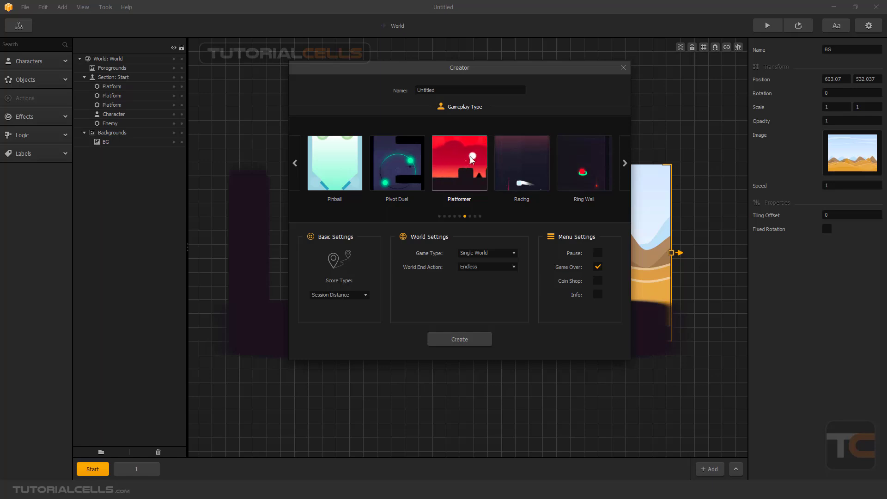
pyautogui.doubleClick(471, 159)
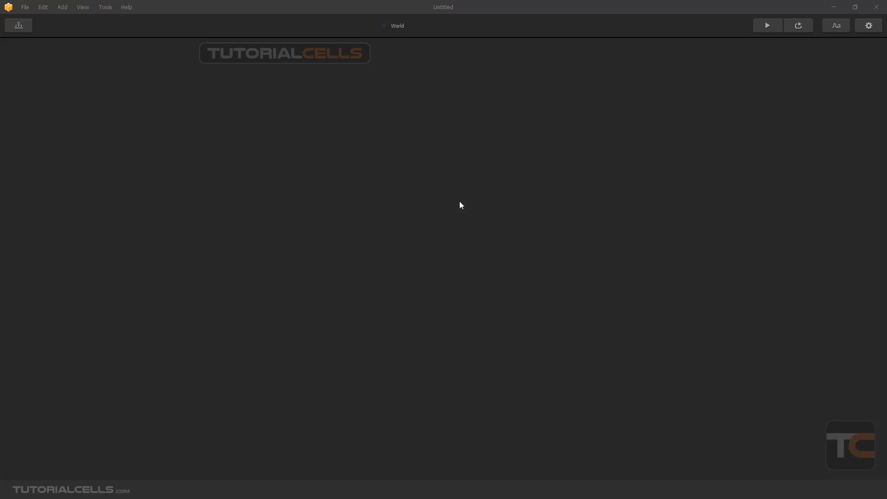
# Step: Widen the scene tree and move the white ball character down to about position 134, 286
pyautogui.scroll(-2, 459, 203)
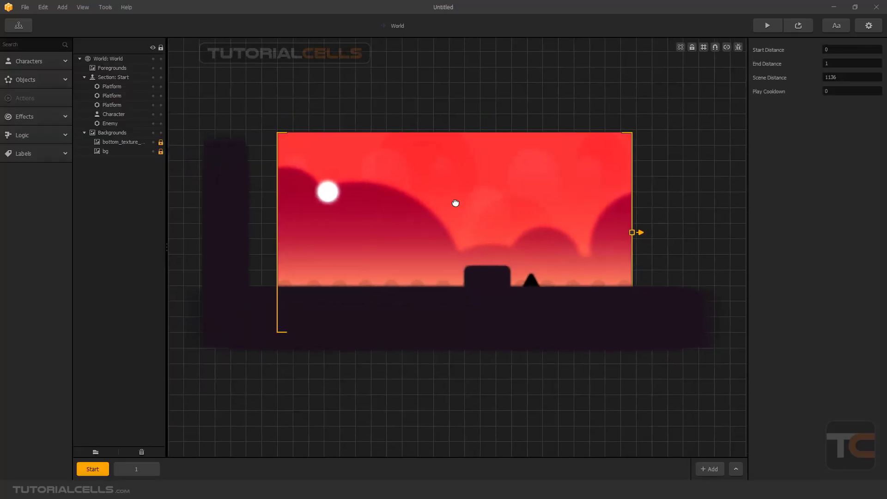
pyautogui.scroll(-1, 456, 203)
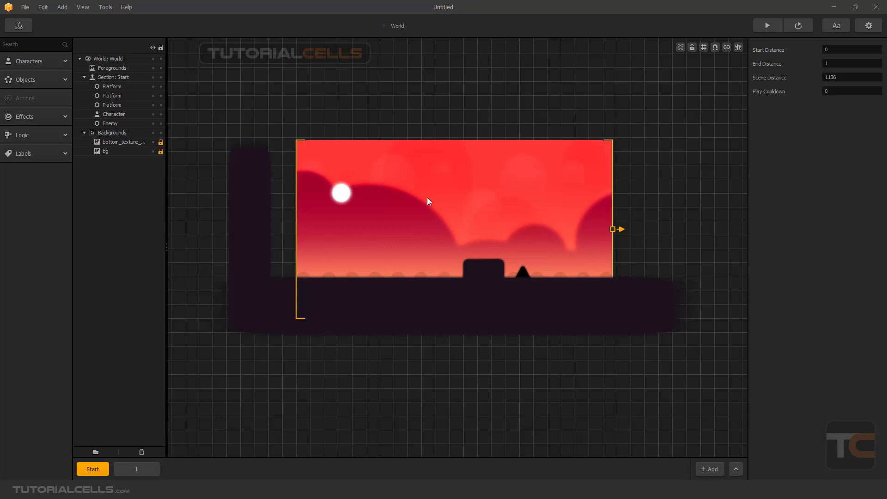
pyautogui.moveTo(167, 176); pyautogui.dragTo(185, 176)
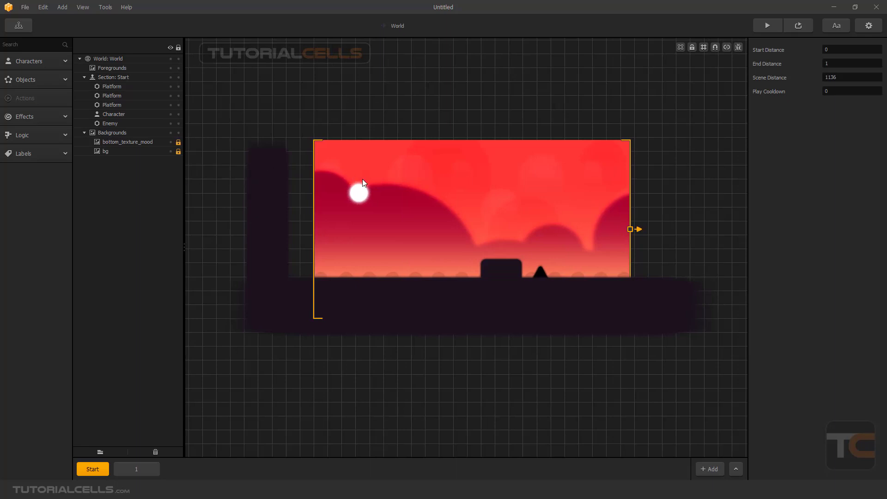
pyautogui.moveTo(367, 193); pyautogui.dragTo(355, 240)
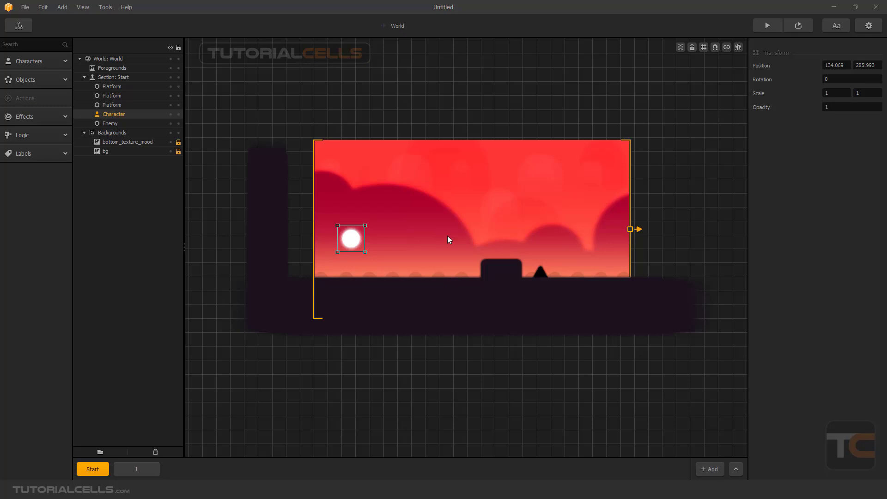
# Step: Examine the Start section's layout at different zoom levels, including the character, platforms and enemy
pyautogui.scroll(1, 448, 236)
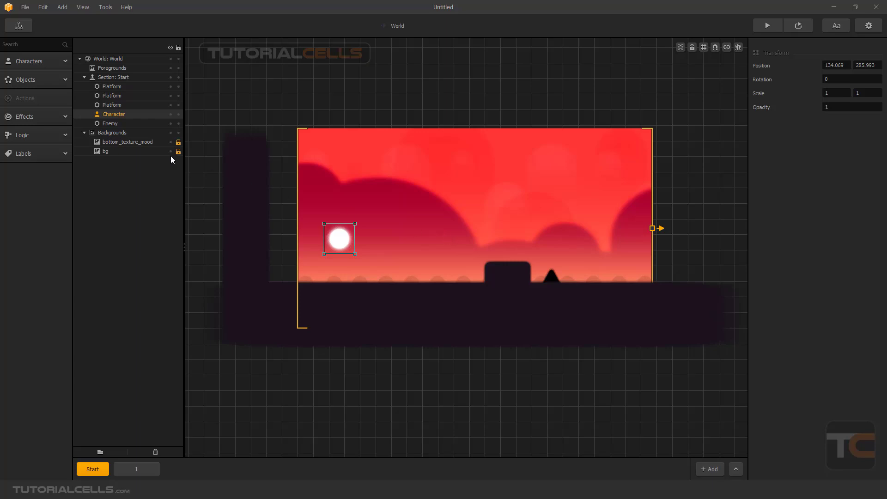
pyautogui.scroll(-2, 463, 210)
pyautogui.scroll(1, 464, 209)
pyautogui.scroll(-1, 464, 209)
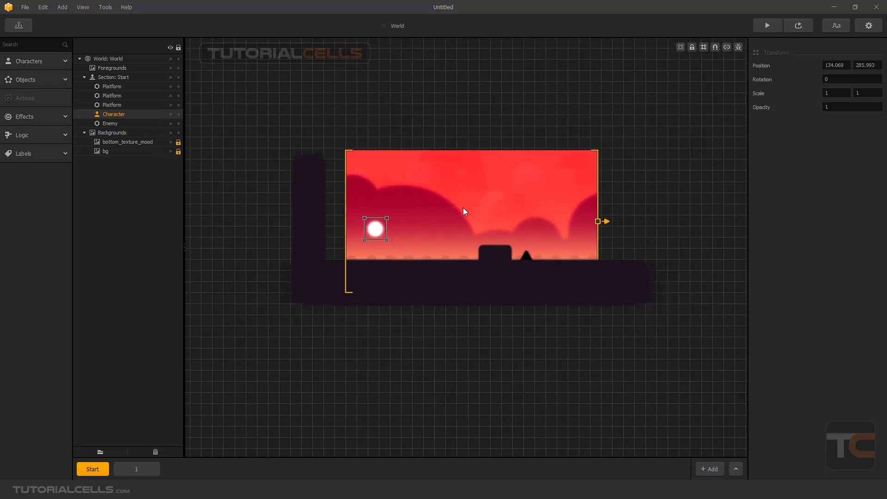
pyautogui.moveTo(481, 215); pyautogui.dragTo(482, 224, button='middle')
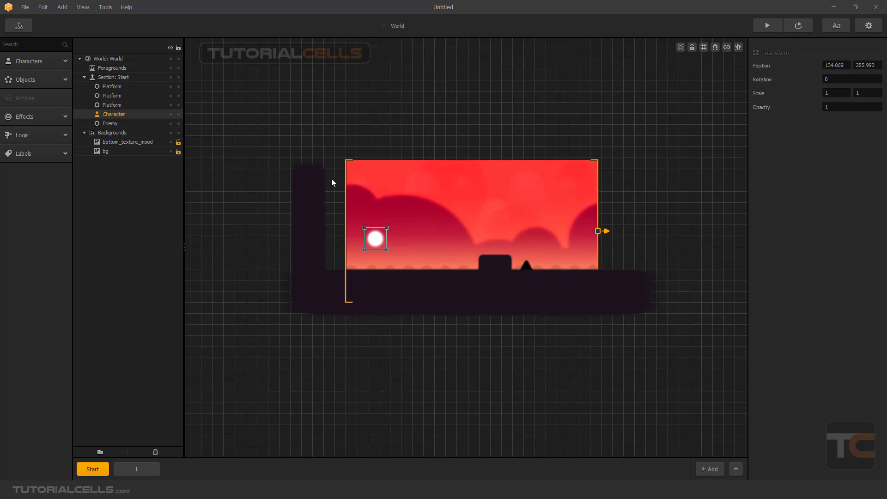
pyautogui.scroll(1, 461, 228)
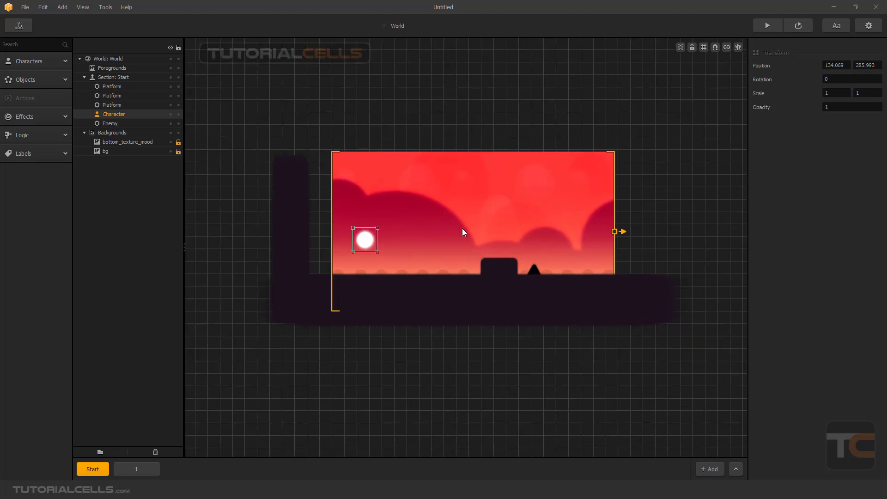
pyautogui.scroll(-1, 463, 230)
pyautogui.scroll(2, 495, 268)
pyautogui.scroll(-1, 502, 253)
pyautogui.scroll(4, 504, 249)
pyautogui.scroll(-5, 504, 250)
pyautogui.scroll(5, 504, 250)
pyautogui.scroll(-2, 513, 249)
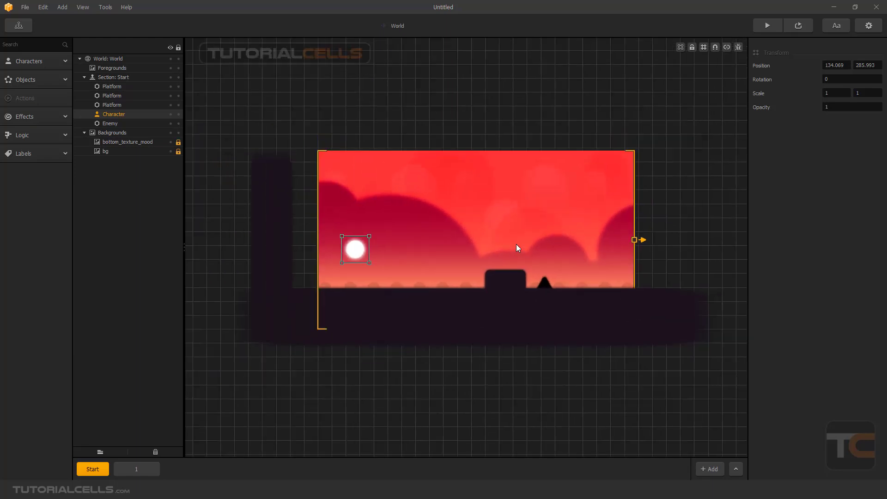
pyautogui.scroll(-1, 517, 244)
pyautogui.moveTo(517, 244); pyautogui.dragTo(498, 238, button='middle')
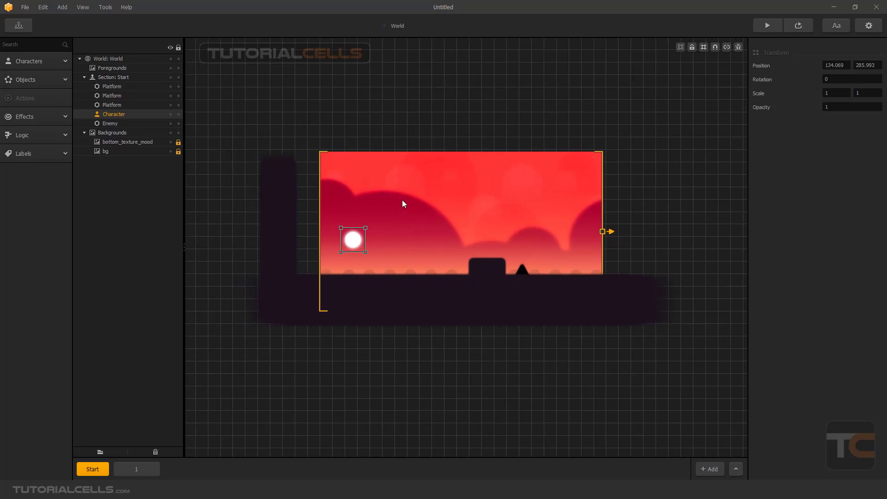
pyautogui.moveTo(455, 225); pyautogui.dragTo(474, 228, button='middle')
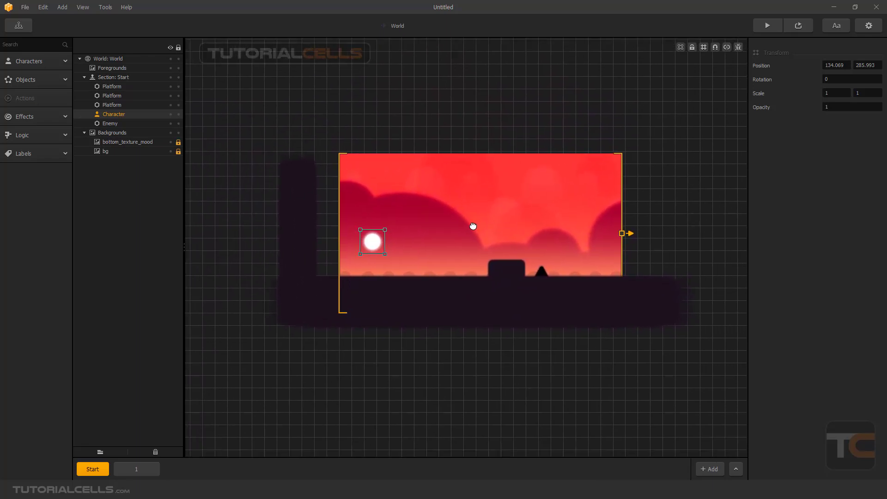
pyautogui.scroll(1, 475, 228)
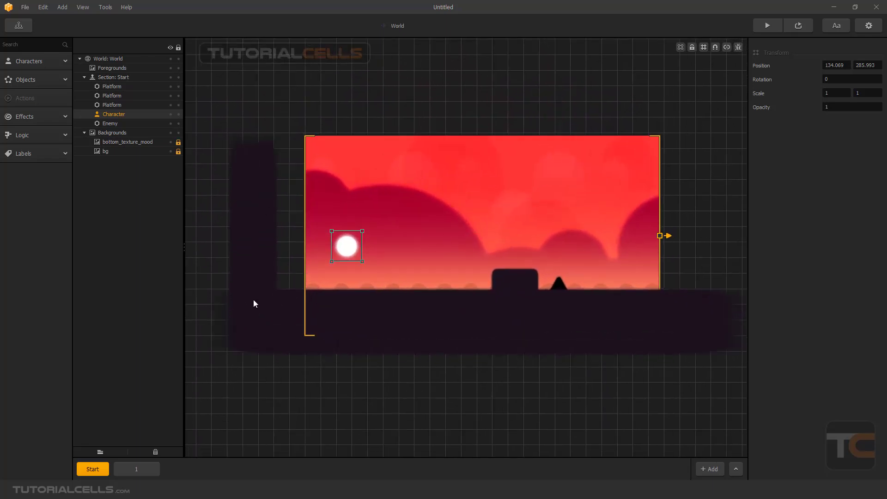
pyautogui.scroll(-1, 559, 231)
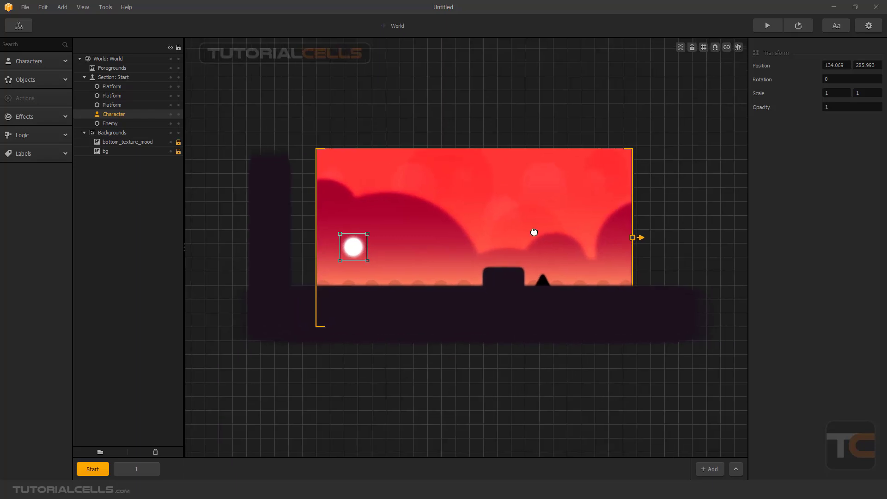
pyautogui.scroll(-1, 534, 226)
pyautogui.moveTo(529, 223); pyautogui.dragTo(502, 218, button='middle')
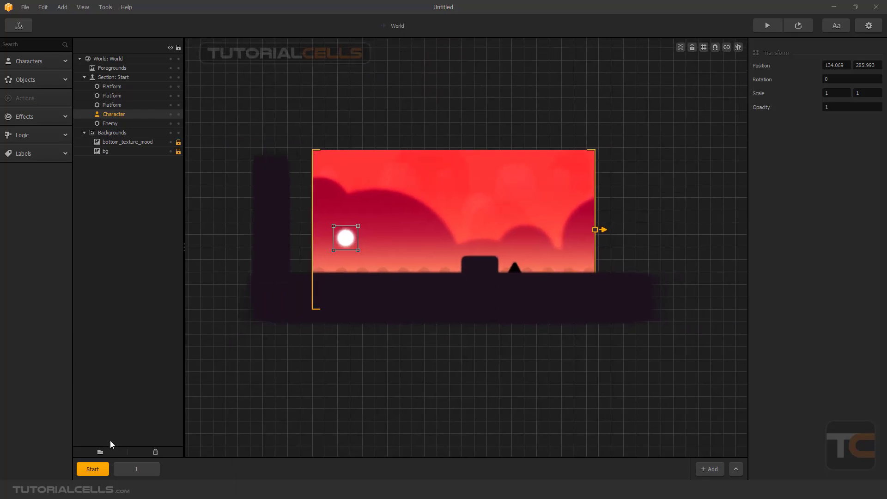
# Step: Inspect the platforms and enemies in section 1 and return to the Start section
pyautogui.click(137, 469)
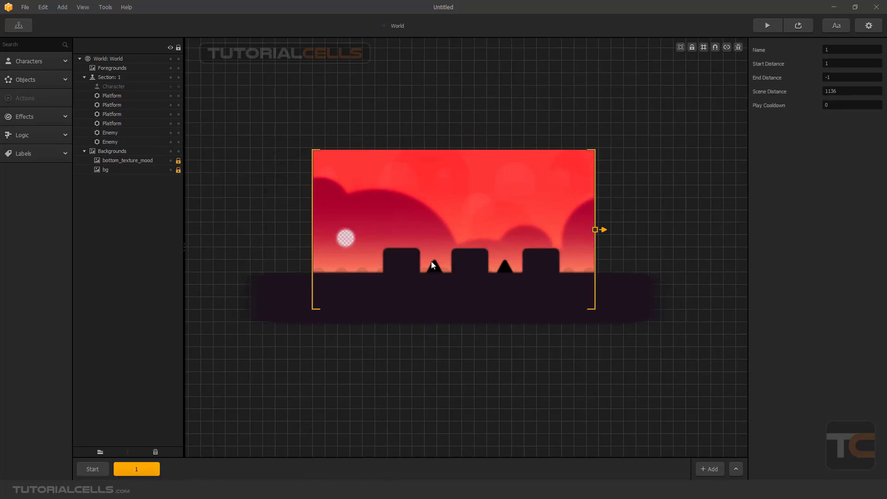
pyautogui.scroll(3, 521, 258)
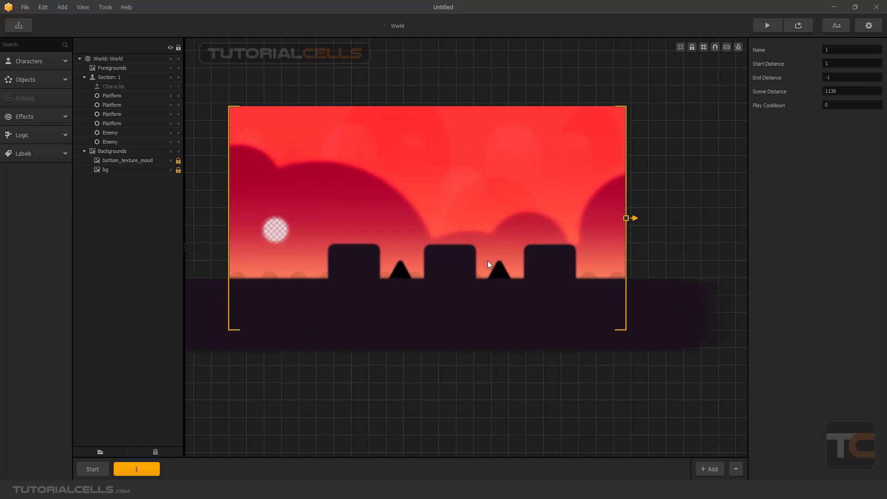
pyautogui.click(103, 470)
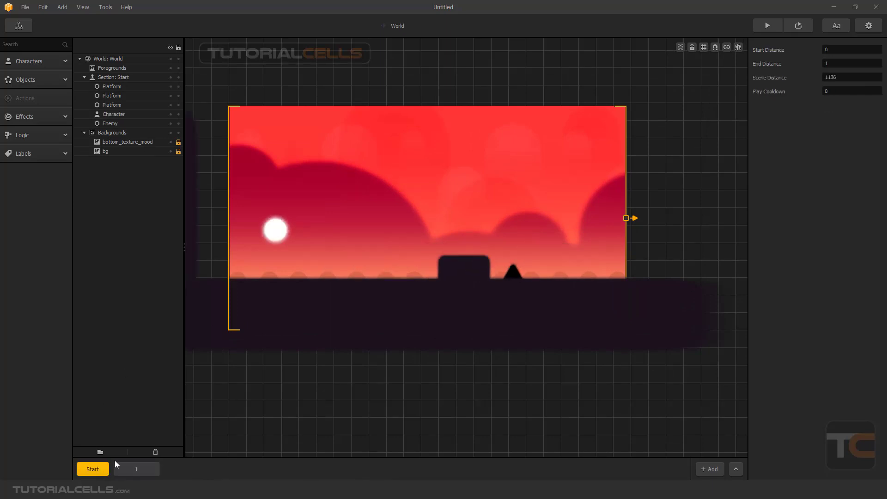
# Step: Nudge the character in the Start section to about position 125, 283 and open the game preview
pyautogui.click(283, 229)
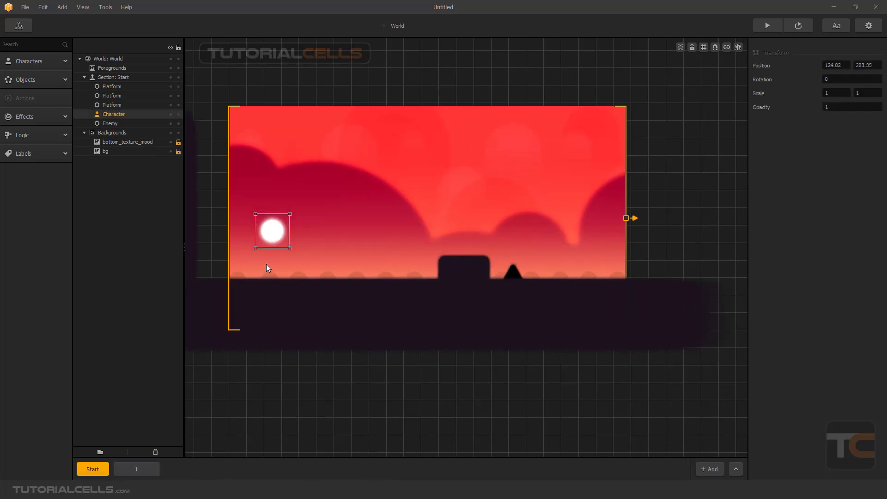
pyautogui.click(768, 24)
pyautogui.moveTo(450, 71); pyautogui.dragTo(437, 76)
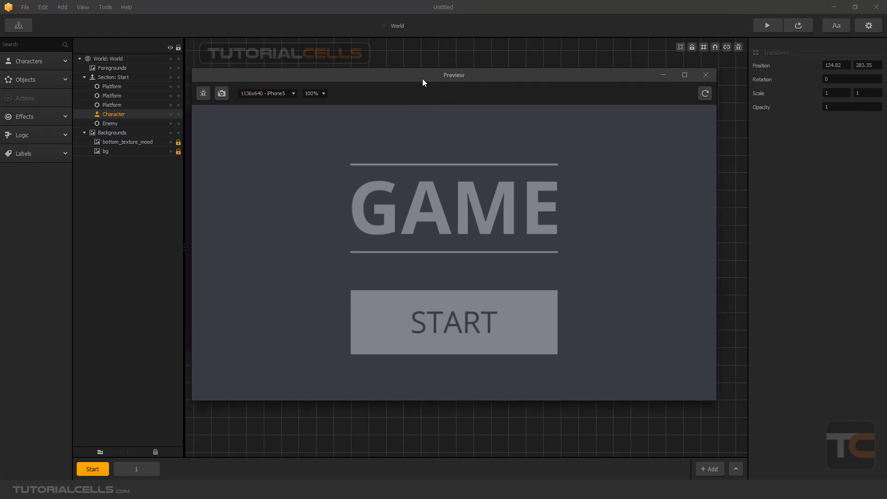
pyautogui.moveTo(422, 81); pyautogui.dragTo(429, 81)
# Step: Check the preview's available device resolutions and look at the scene behind the preview window
pyautogui.click(300, 93)
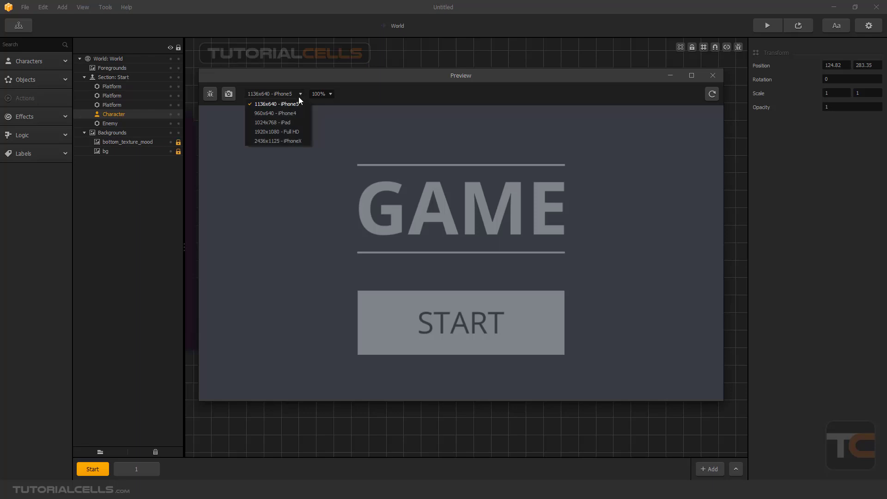
pyautogui.click(292, 173)
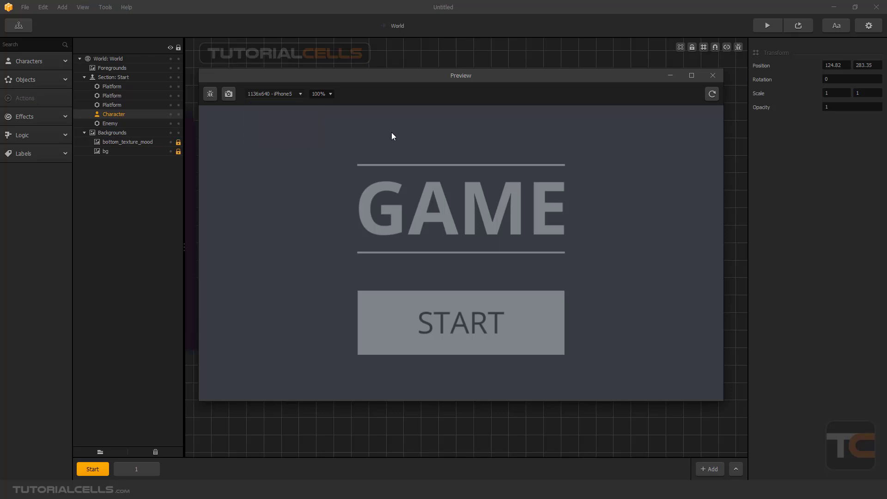
pyautogui.moveTo(475, 79); pyautogui.dragTo(452, 367)
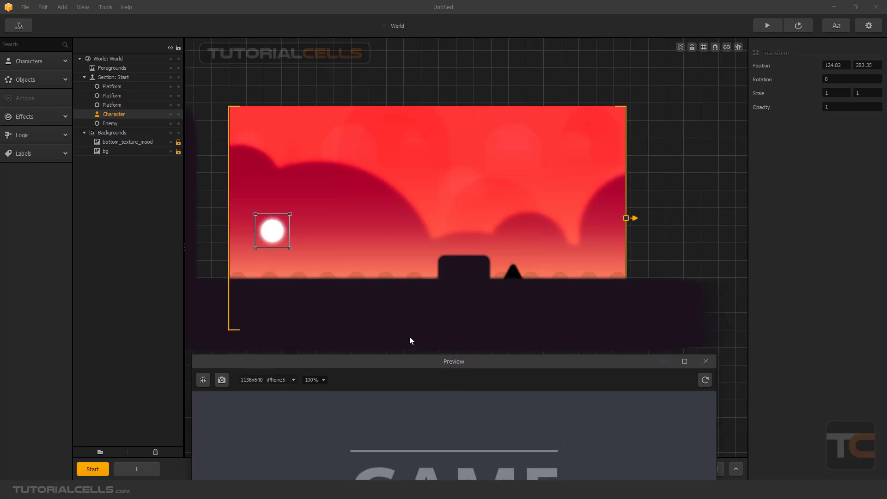
pyautogui.moveTo(382, 364); pyautogui.dragTo(384, 80)
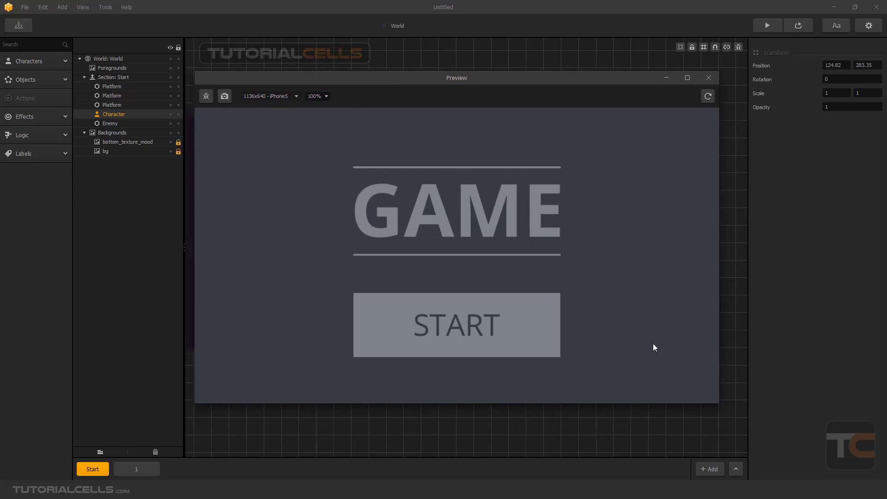
# Step: Shrink the preview window slightly and start the game in it
pyautogui.moveTo(719, 403)
pyautogui.mouseDown()
pyautogui.moveTo(709, 391)
pyautogui.moveTo(715, 301)
pyautogui.moveTo(545, 388)
pyautogui.moveTo(760, 385)
pyautogui.moveTo(770, 397)
pyautogui.moveTo(713, 398)
pyautogui.mouseUp()
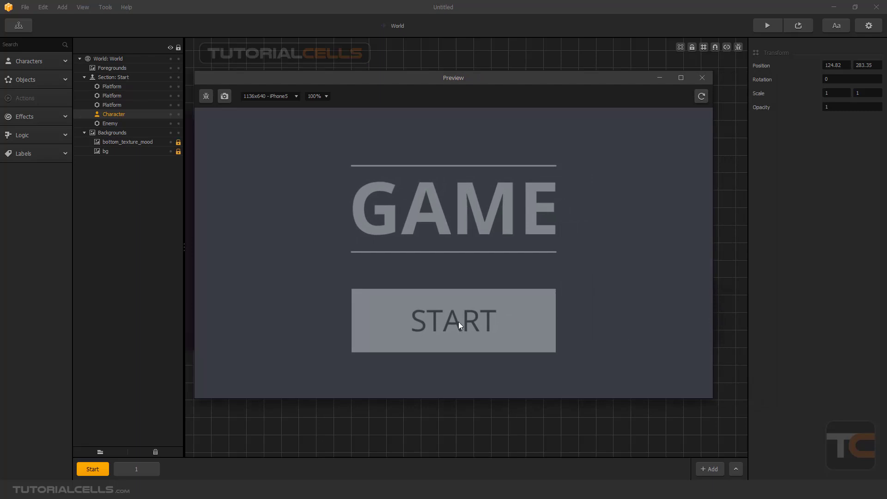
pyautogui.click(443, 318)
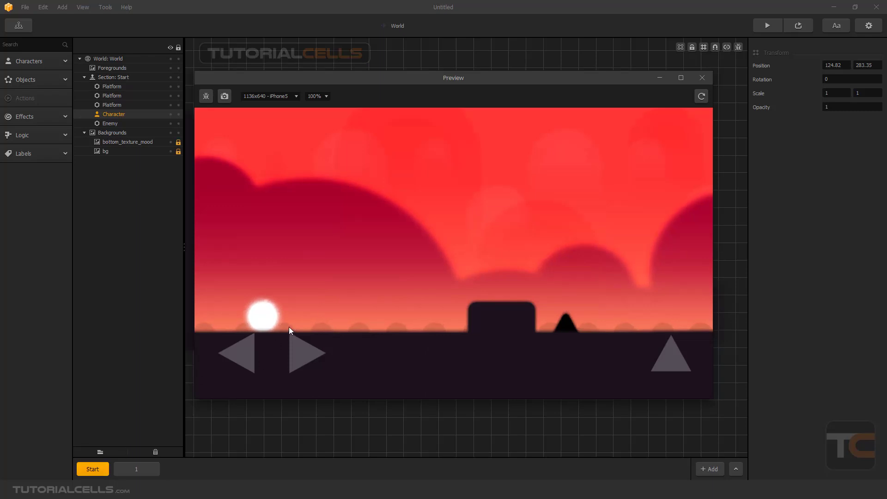
# Step: Test the preview's on-screen controls by moving the character right and left and making it jump
pyautogui.click(304, 348)
pyautogui.click(248, 359)
pyautogui.click(297, 359)
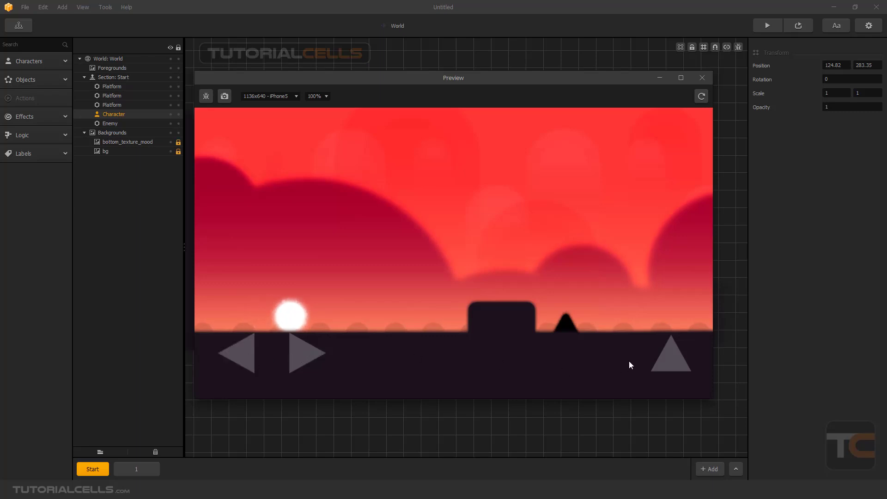
pyautogui.click(668, 364)
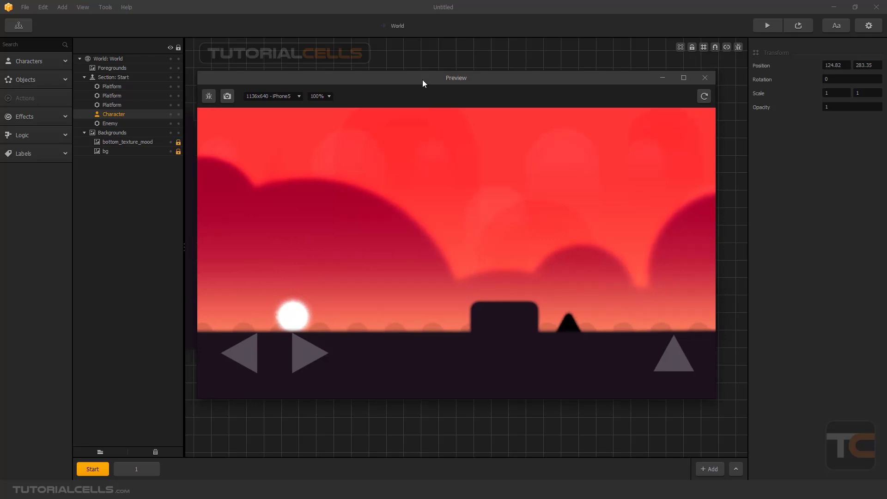
# Step: Test the keyboard controls in the preview by rolling the character back and forth and jumping on the flat ground
pyautogui.press('Right')
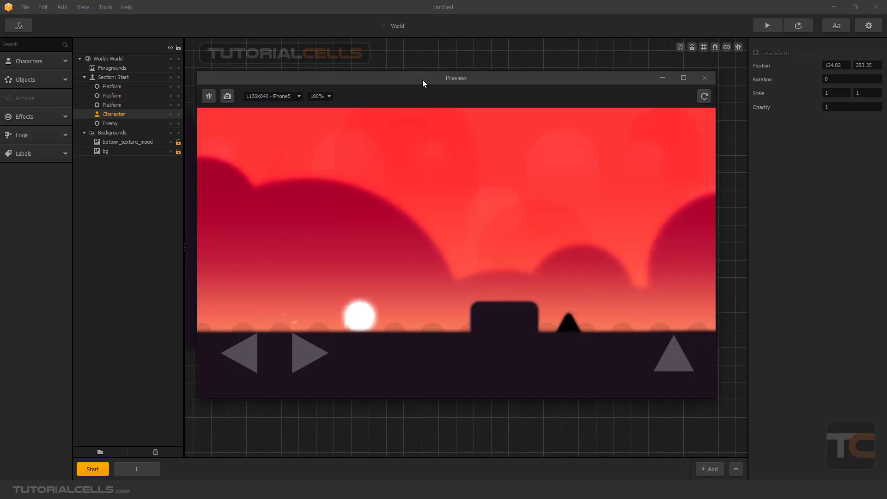
pyautogui.press('Left')
pyautogui.press('Right')
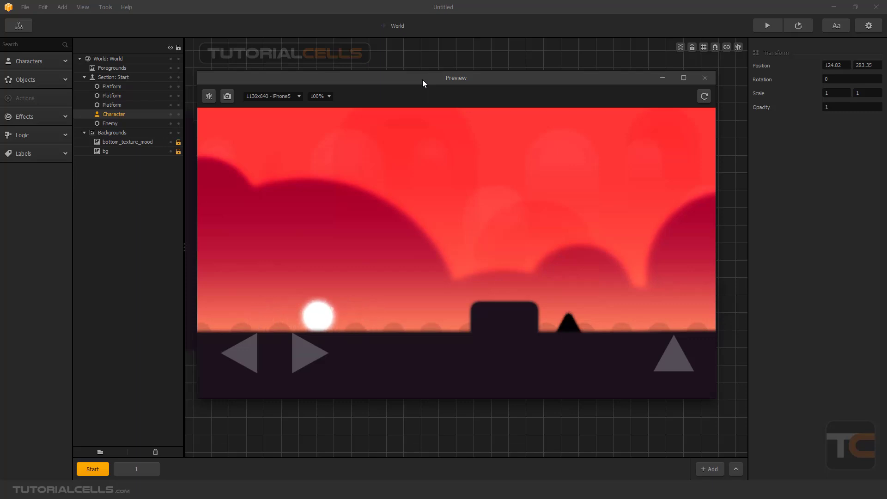
pyautogui.press('Up')
pyautogui.press('Right')
pyautogui.press('Up')
pyautogui.press('Left')
pyautogui.press('Right')
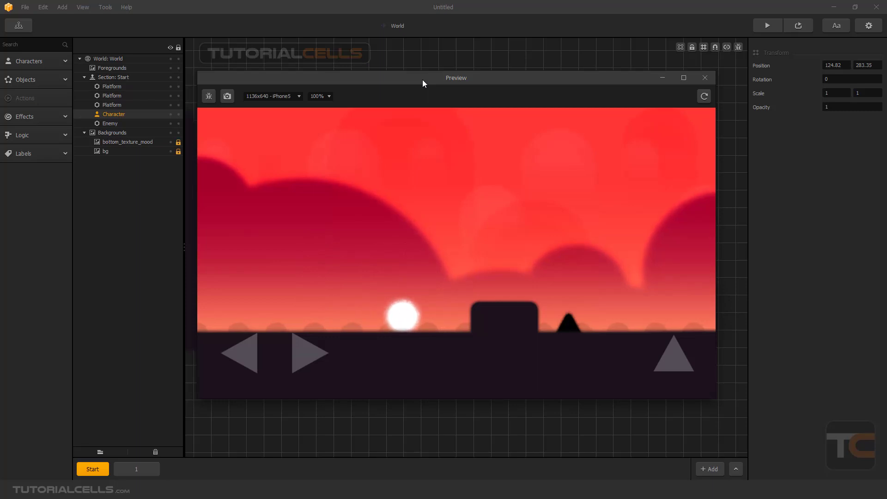
pyautogui.press('Right')
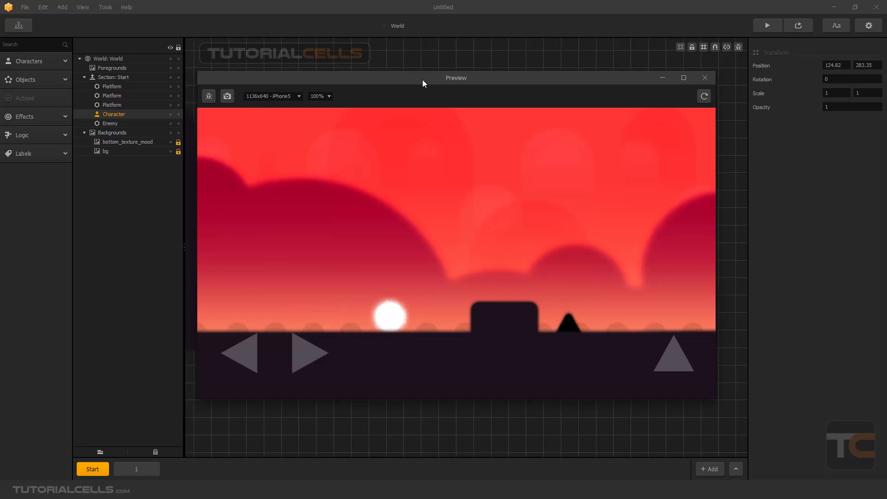
# Step: Play through the Start section, jumping over its platform and enemy and onto the first platform of the following section
pyautogui.press('Up')
pyautogui.press('Left')
pyautogui.press('Right')
pyautogui.press('Up')
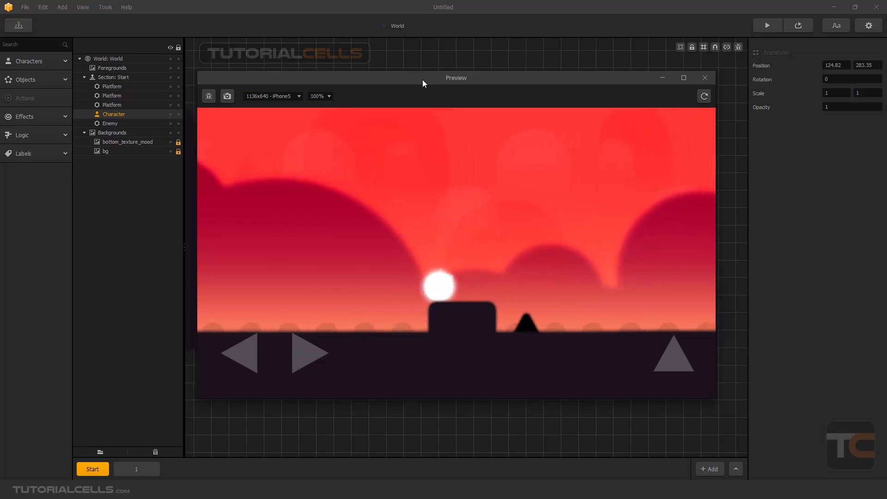
pyautogui.press('Up')
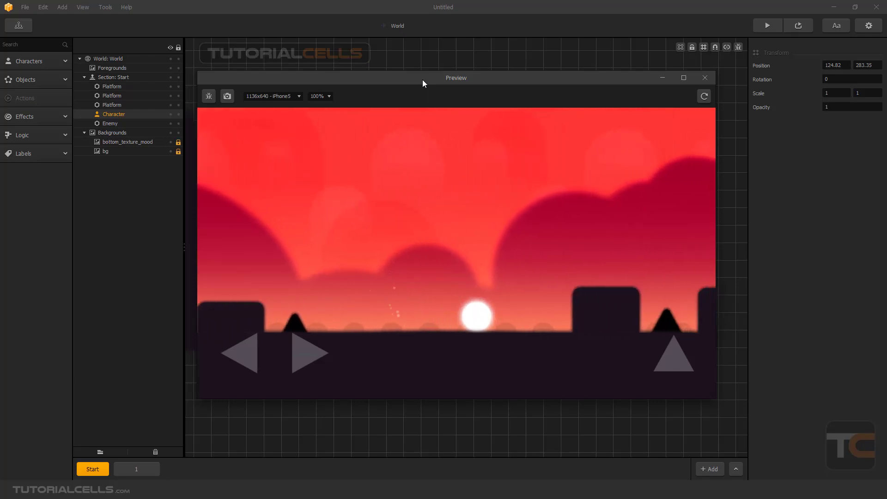
pyautogui.press('Up')
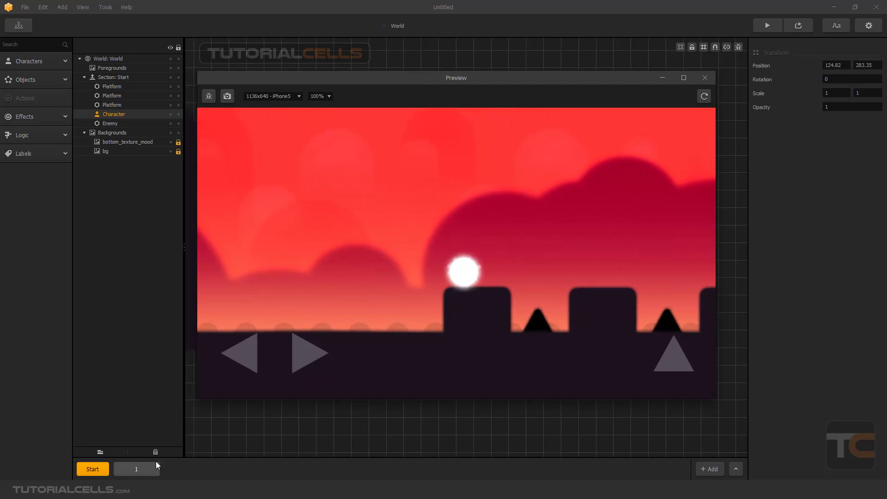
# Step: Play on across the following section's platforms and enemies, and close the game preview
pyautogui.press('Up')
pyautogui.moveTo(295, 365); pyautogui.dragTo(295, 365)
pyautogui.press('Up')
pyautogui.press('Up')
pyautogui.press('Up')
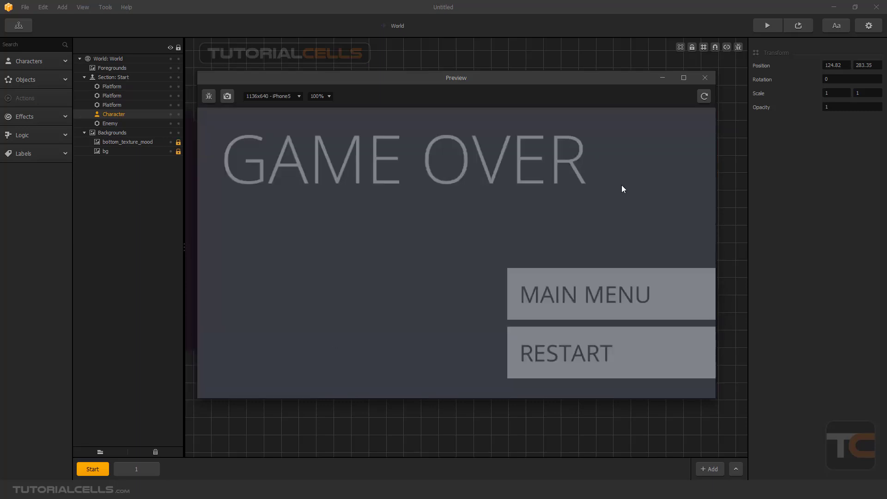
pyautogui.click(705, 78)
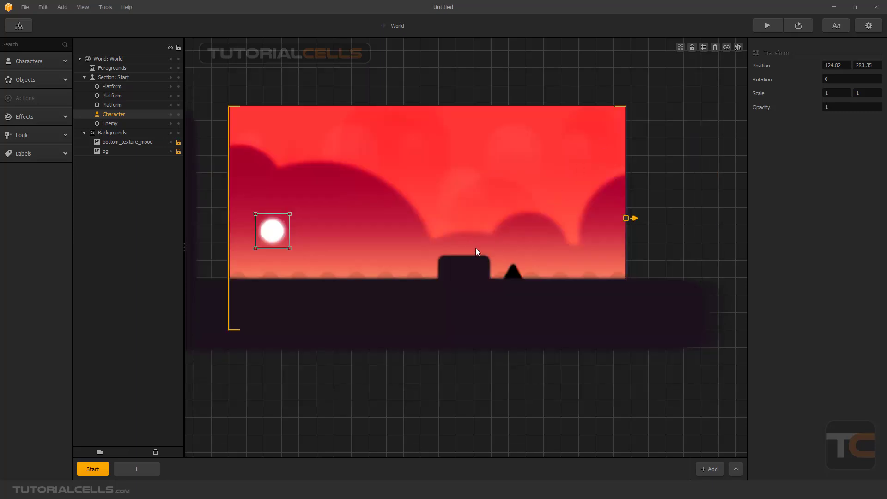
# Step: Add a new empty section after section 1 and return to the Start section
pyautogui.click(135, 471)
pyautogui.click(132, 472)
pyautogui.click(130, 473)
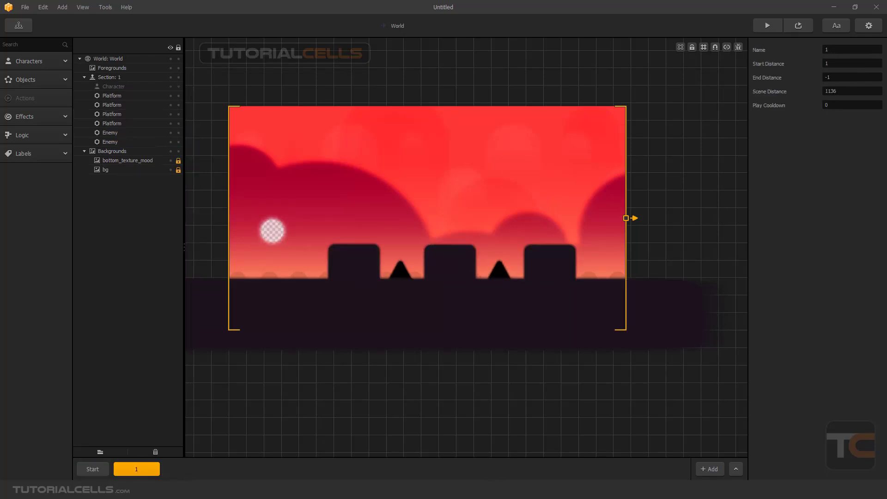
pyautogui.click(710, 469)
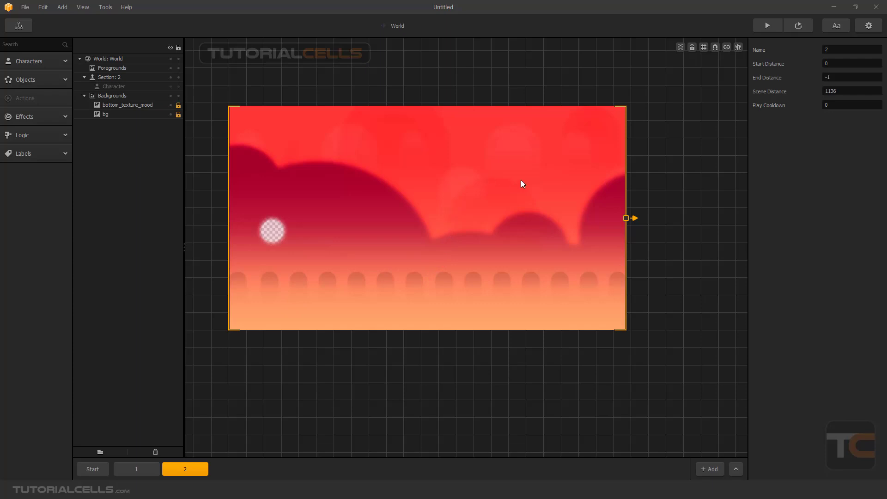
pyautogui.click(152, 469)
pyautogui.click(174, 470)
pyautogui.click(105, 470)
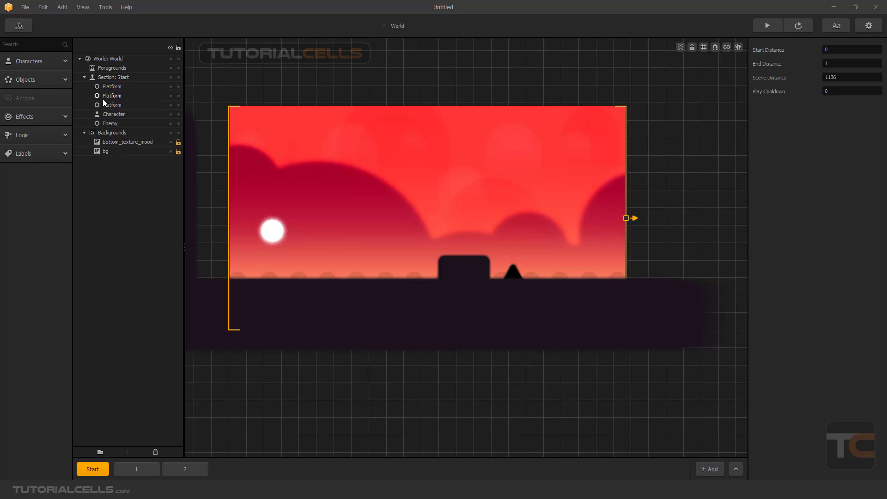
# Step: Browse the Characters, Objects and Effects categories in the asset library, leaving Objects expanded
pyautogui.click(62, 61)
pyautogui.click(62, 61)
pyautogui.click(61, 64)
pyautogui.click(61, 64)
pyautogui.click(59, 79)
pyautogui.click(57, 79)
pyautogui.click(49, 113)
pyautogui.click(49, 113)
pyautogui.click(54, 81)
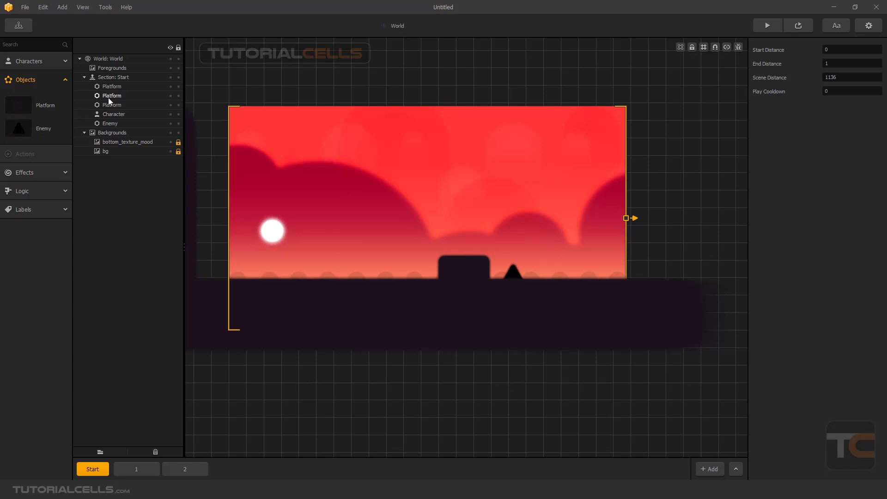
# Step: Inspect the properties of the enemy, the small platform and the ground platform in the Start scene
pyautogui.click(516, 273)
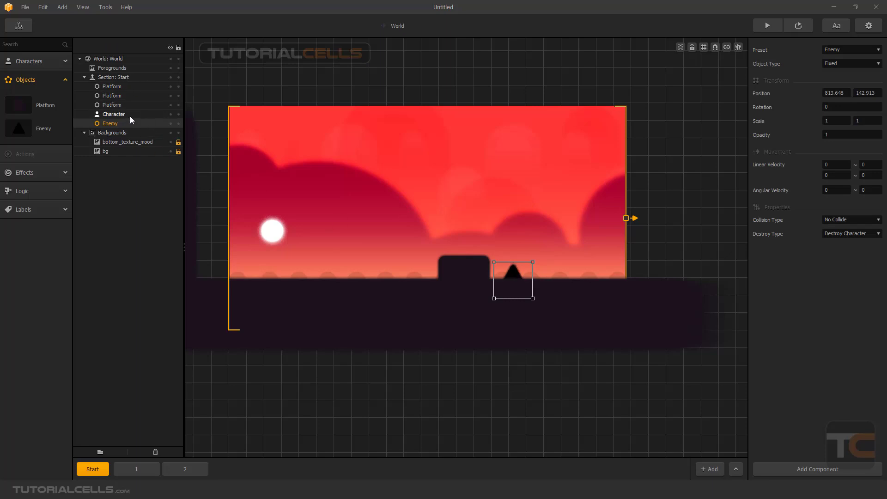
pyautogui.click(449, 262)
pyautogui.click(391, 301)
pyautogui.click(465, 266)
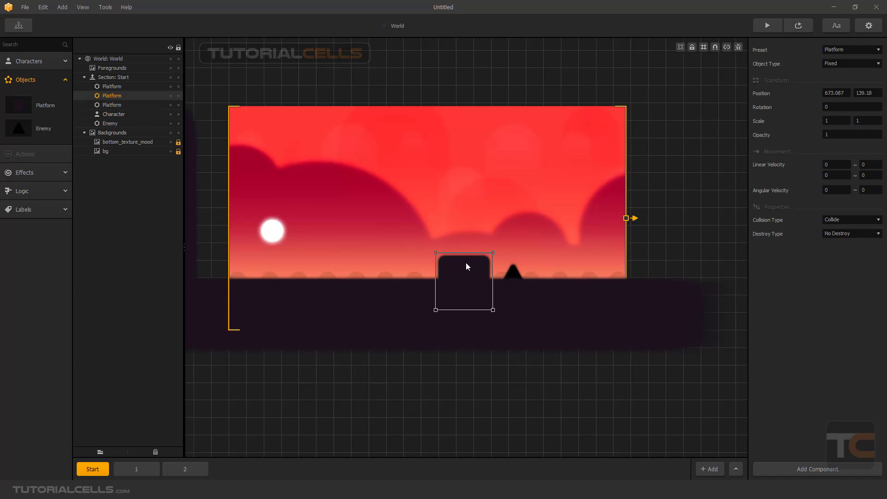
pyautogui.click(512, 272)
pyautogui.click(506, 306)
# Step: Examine the Start section's platforms, character and the bottom_texture_mood and bg backgrounds one by one from the scene hierarchy
pyautogui.click(109, 96)
pyautogui.click(106, 88)
pyautogui.click(108, 96)
pyautogui.click(109, 105)
pyautogui.click(110, 114)
pyautogui.click(110, 141)
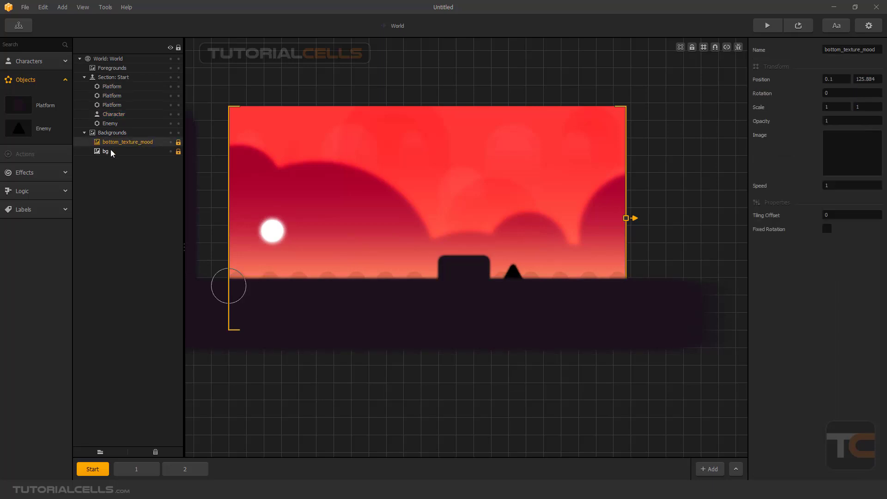
pyautogui.click(112, 152)
pyautogui.click(117, 143)
pyautogui.click(120, 152)
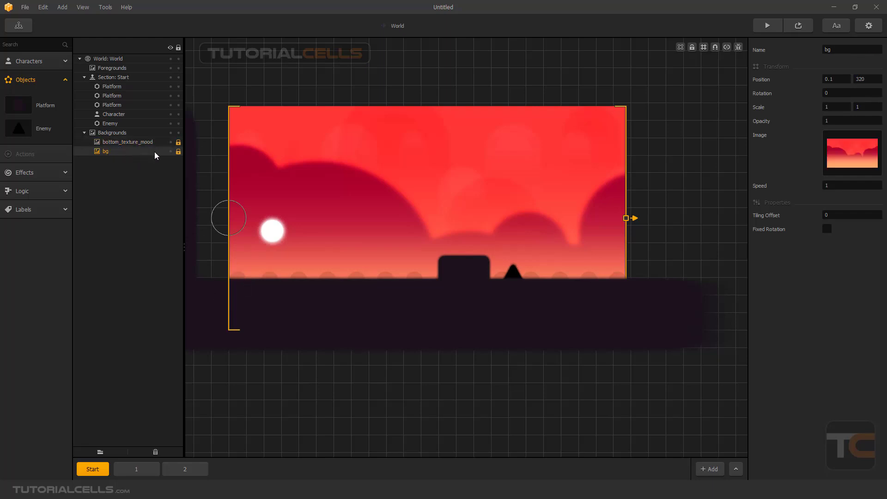
# Step: Toggle the bg background's visibility off and back on, and unlock the bg and bottom_texture_mood backgrounds
pyautogui.click(179, 124)
pyautogui.click(171, 151)
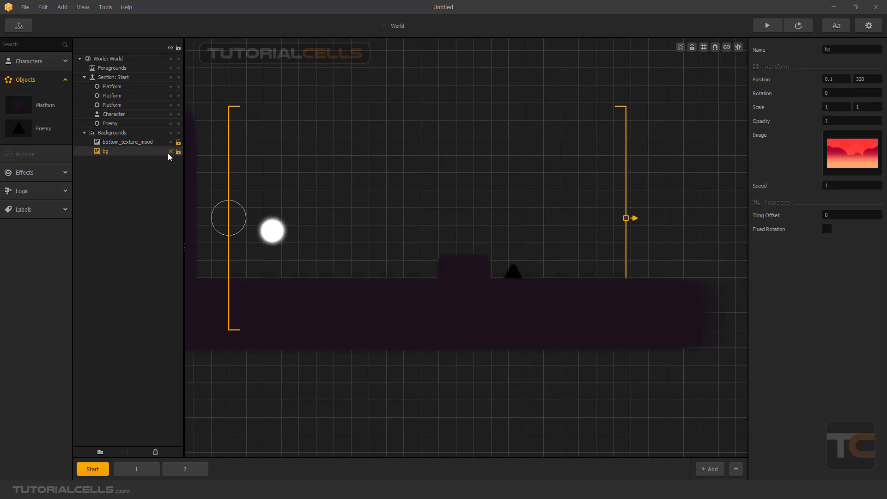
pyautogui.click(171, 153)
pyautogui.click(170, 152)
pyautogui.click(171, 153)
pyautogui.click(178, 152)
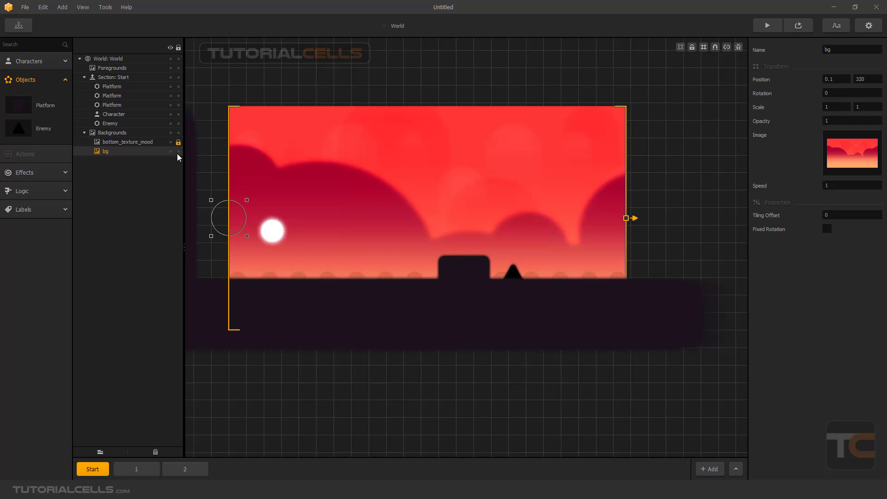
pyautogui.click(179, 142)
# Step: Move the bg background to about position 601, 362 and check which platform and enemy objects can be selected in the scene
pyautogui.moveTo(239, 220); pyautogui.dragTo(410, 227)
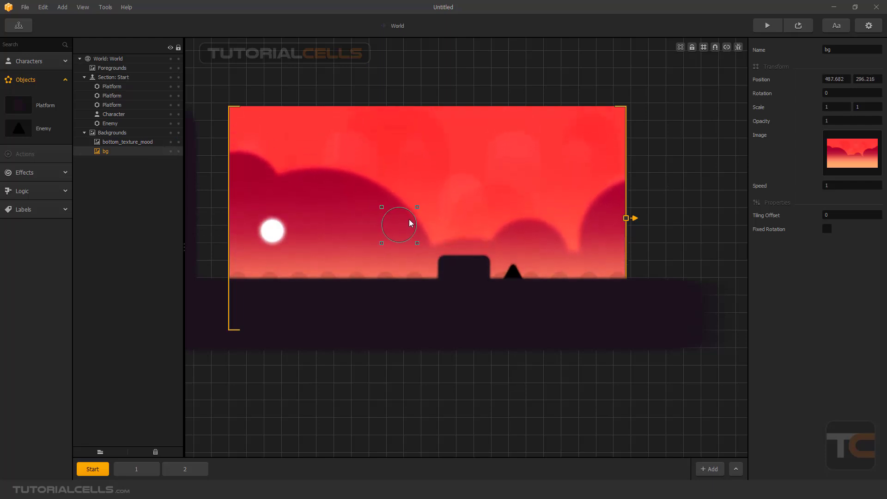
pyautogui.click(498, 315)
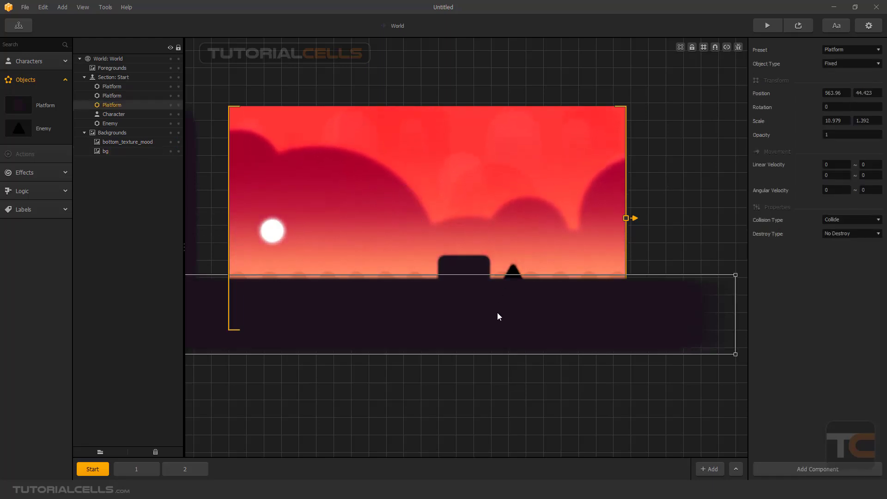
pyautogui.click(477, 270)
pyautogui.click(511, 271)
pyautogui.click(468, 269)
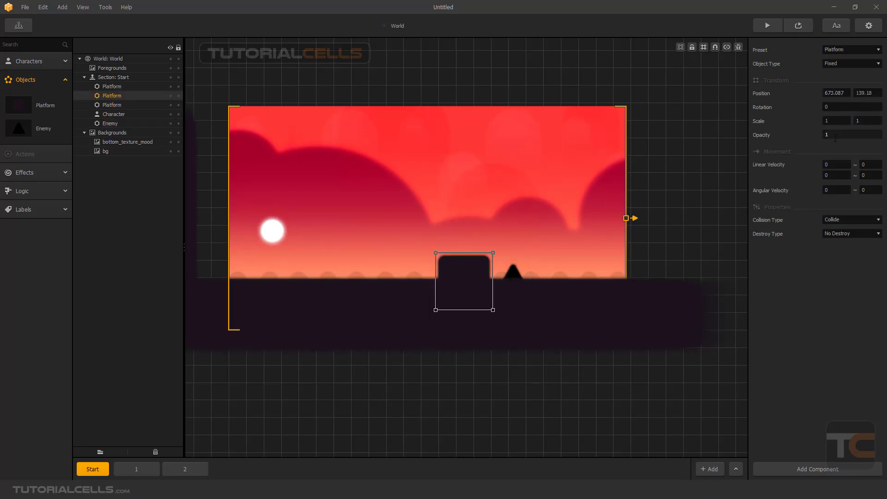
pyautogui.click(440, 196)
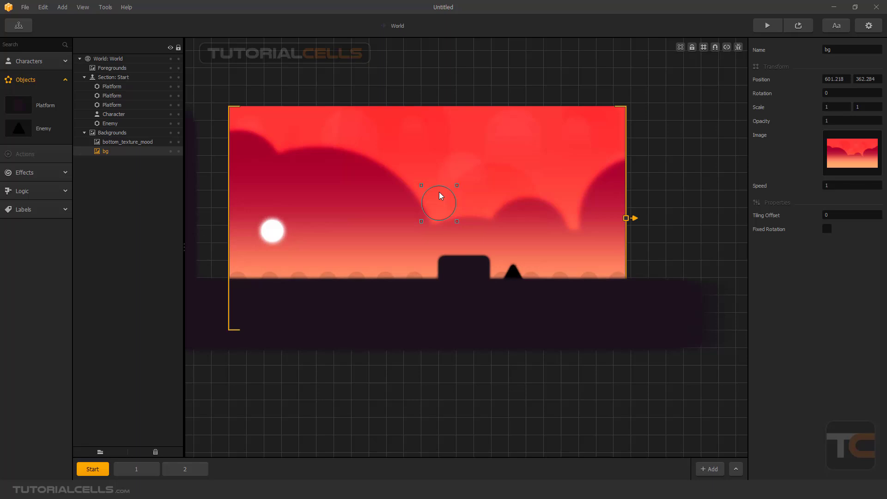
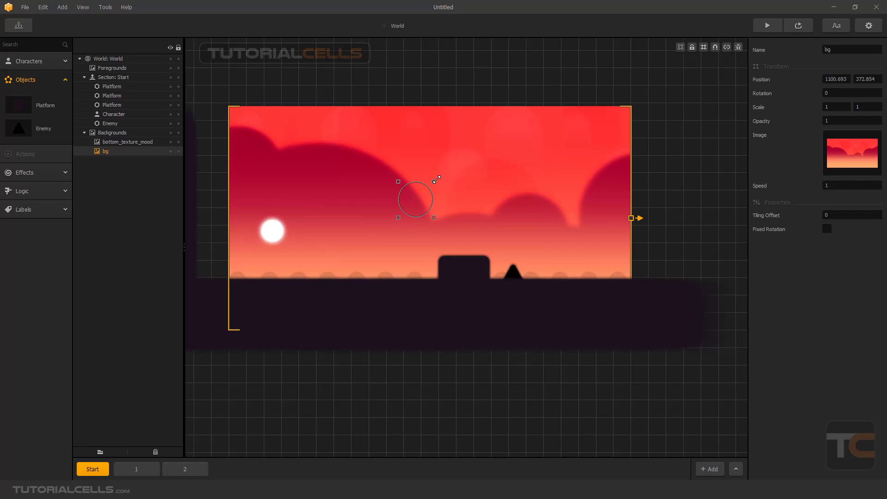
# Step: Rotate the bg background to about -51 degrees and move the ground platform down to about position 642, -110
pyautogui.moveTo(436, 179); pyautogui.dragTo(409, 172)
pyautogui.scroll(-2, 323, 133)
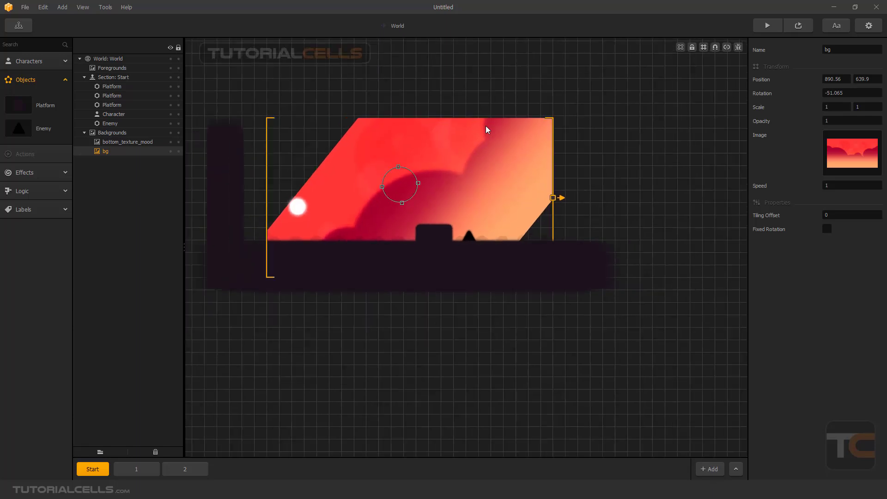
pyautogui.click(485, 259)
pyautogui.moveTo(486, 260); pyautogui.dragTo(503, 251)
pyautogui.scroll(2, 502, 248)
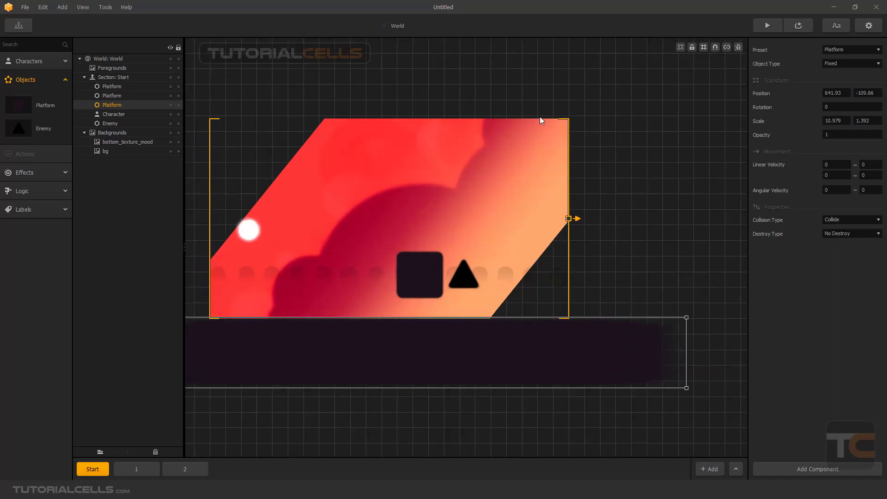
# Step: Set the bg background's rotation to 0
pyautogui.click(433, 193)
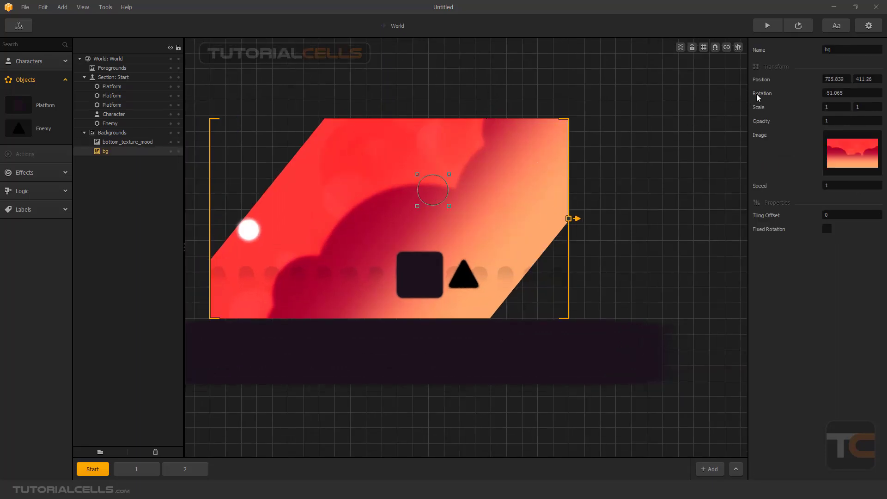
pyautogui.moveTo(846, 93); pyautogui.dragTo(818, 98)
pyautogui.write('0')
pyautogui.press('Return')
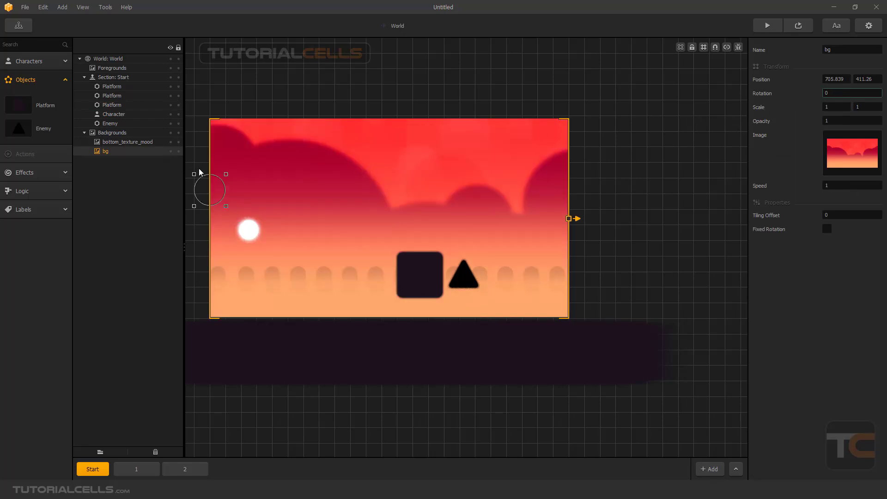
# Step: Move the bg background to about position 1150, 379 and scale it down to about 0.956
pyautogui.moveTo(209, 190); pyautogui.dragTo(394, 183)
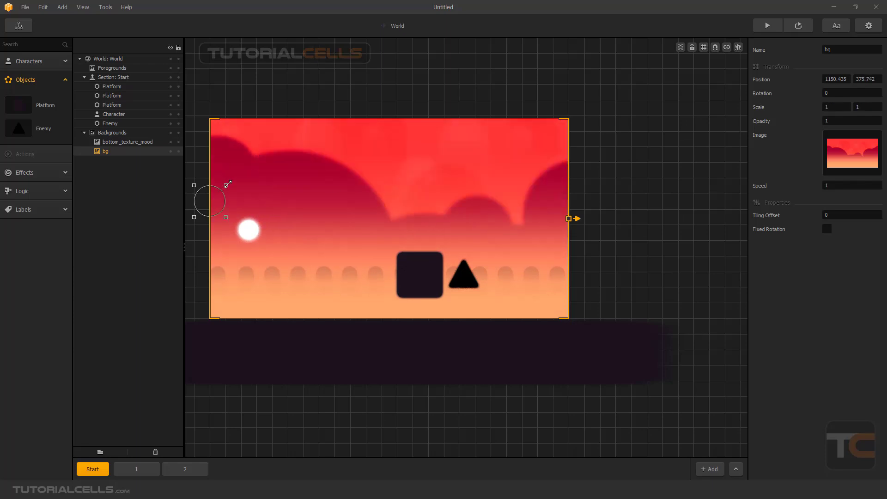
pyautogui.moveTo(223, 201); pyautogui.dragTo(405, 205)
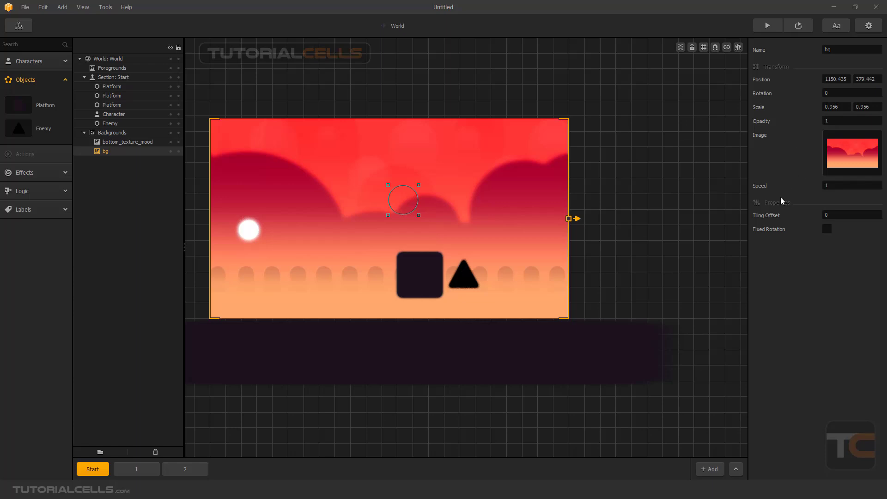
pyautogui.scroll(-2, 507, 209)
pyautogui.moveTo(489, 206)
pyautogui.mouseDown(button='middle')
pyautogui.moveTo(462, 200)
pyautogui.moveTo(489, 206)
pyautogui.mouseUp(button='middle')
pyautogui.scroll(1, 453, 208)
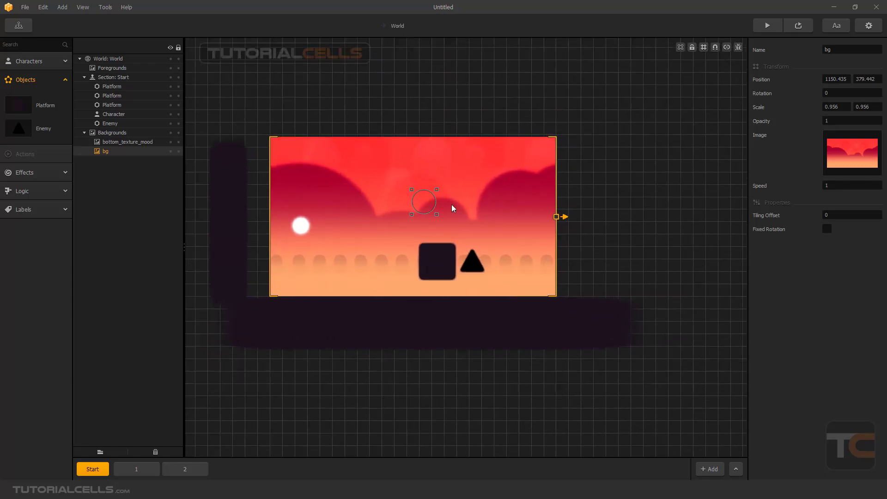
# Step: Check section 1, return to the Start section and raise its ground platform to about position 666, 2
pyautogui.click(145, 474)
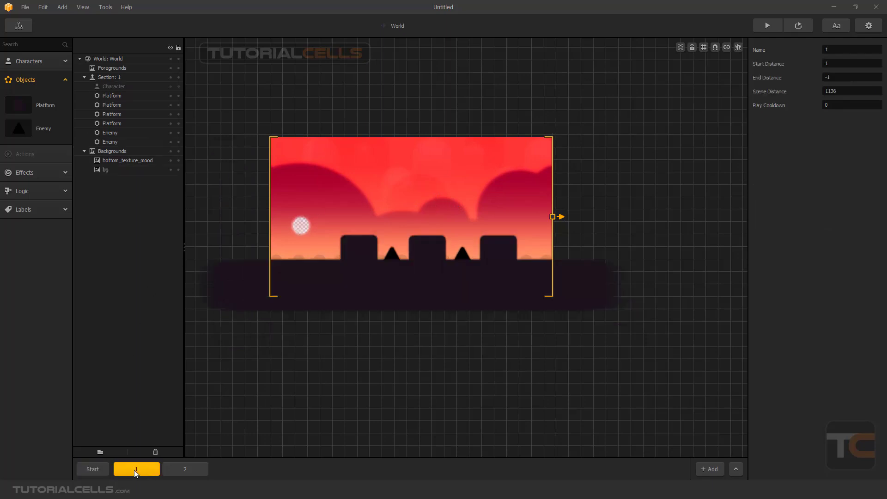
pyautogui.click(94, 470)
pyautogui.moveTo(328, 337); pyautogui.dragTo(320, 304)
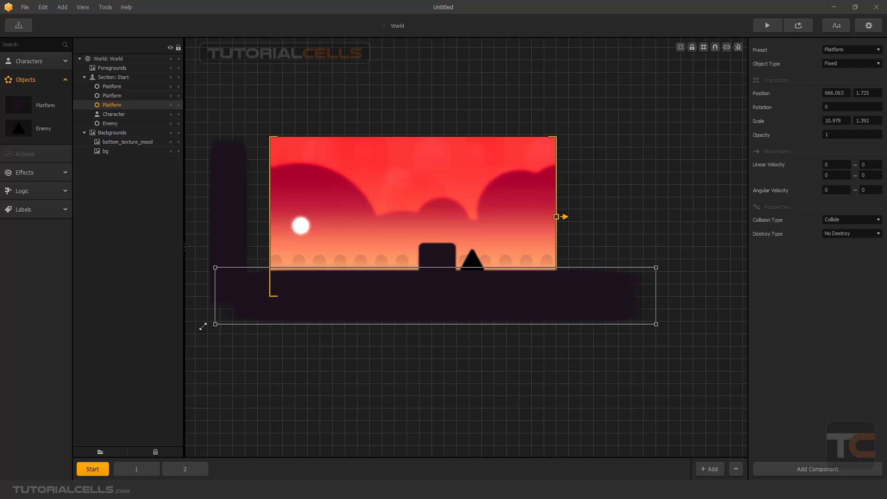
# Step: Delete the bg and bottom_texture_mood backgrounds from the world
pyautogui.click(105, 151)
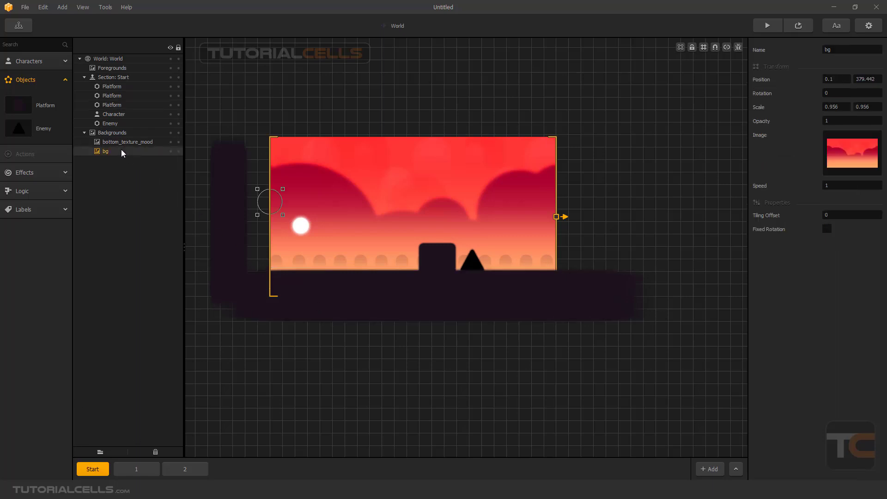
pyautogui.press('Delete')
pyautogui.click(122, 143)
pyautogui.press('Delete')
pyautogui.scroll(1, 354, 236)
pyautogui.scroll(-1, 354, 236)
pyautogui.moveTo(354, 236); pyautogui.dragTo(412, 232, button='middle')
pyautogui.scroll(1, 413, 232)
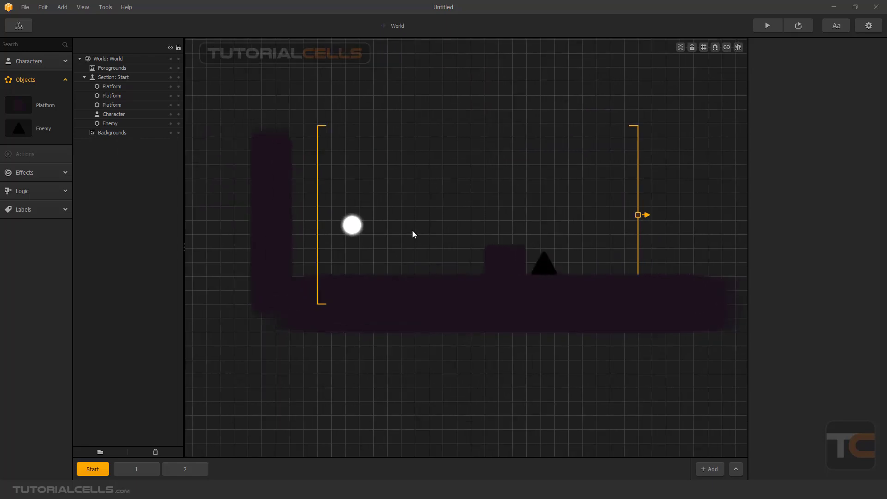
# Step: Switch to File Explorer, find the BG image in the backgorund folder and preview it full size
pyautogui.click(63, 8)
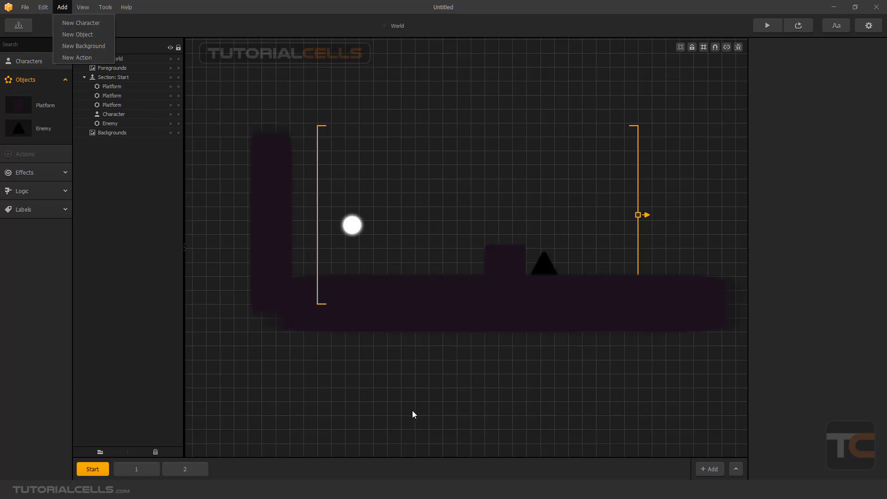
pyautogui.moveTo(293, 200); pyautogui.dragTo(438, 116)
pyautogui.scroll(1, 428, 241)
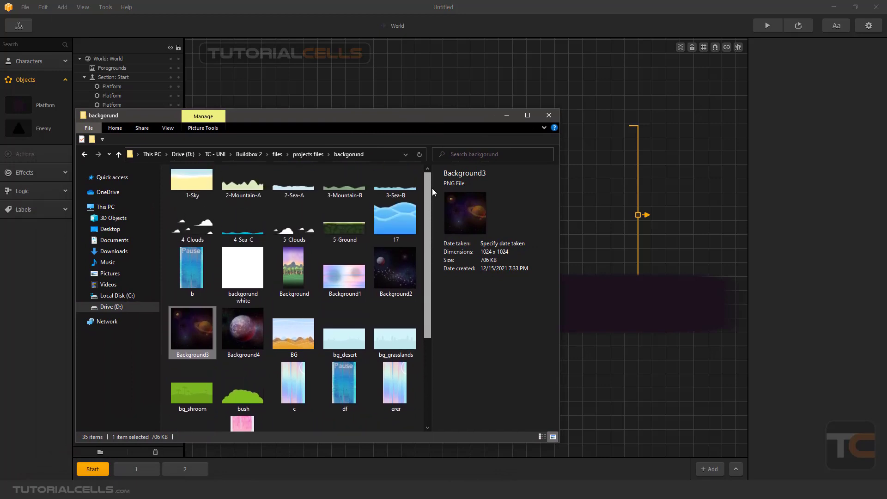
pyautogui.scroll(-1, 429, 254)
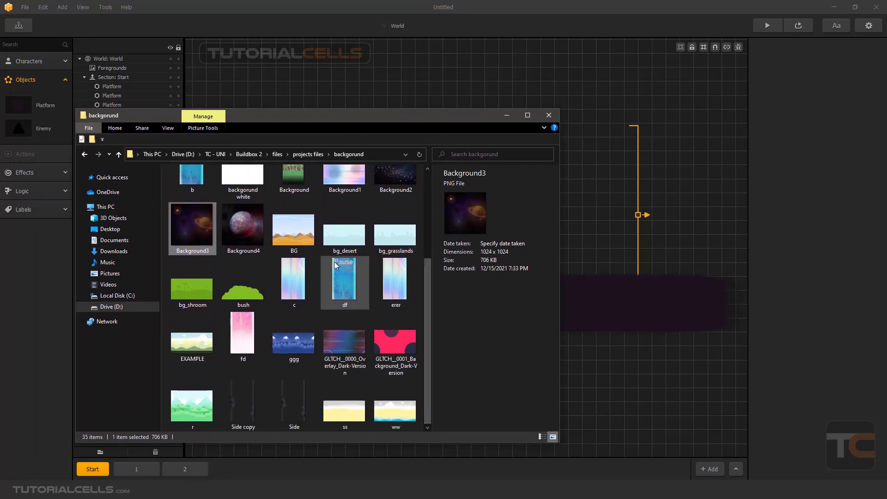
pyautogui.moveTo(272, 118); pyautogui.dragTo(165, 221)
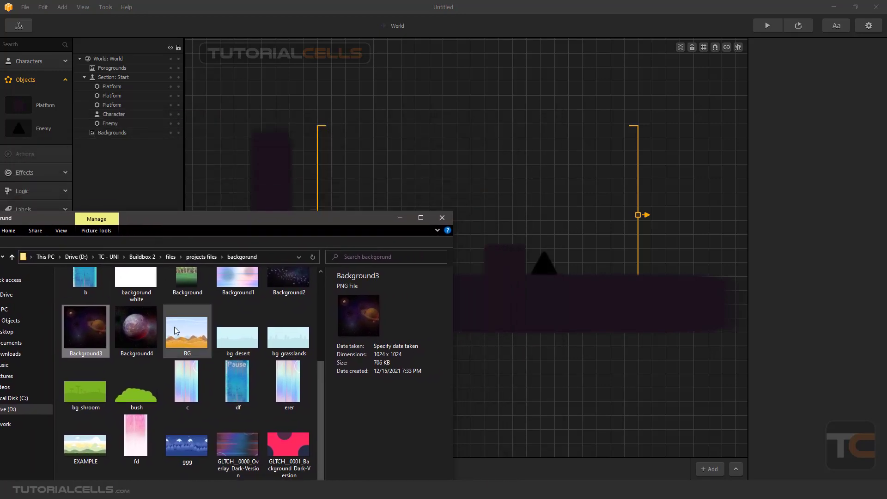
pyautogui.click(179, 328)
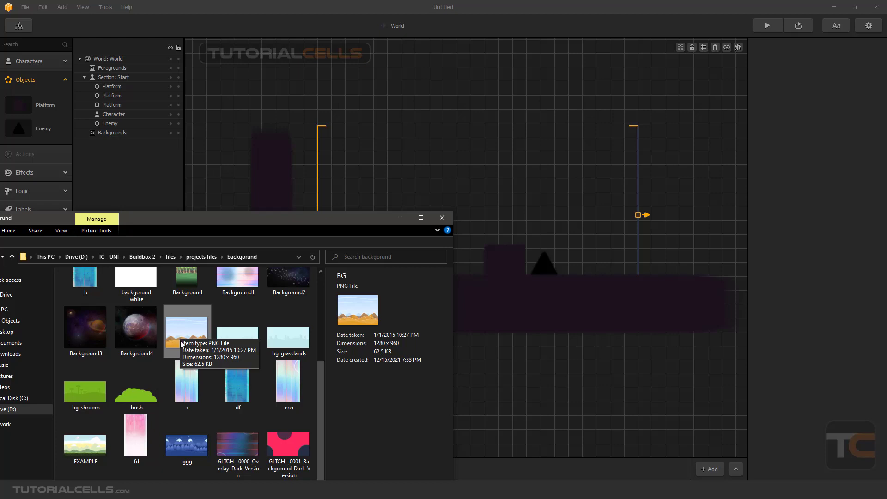
pyautogui.doubleClick(195, 330)
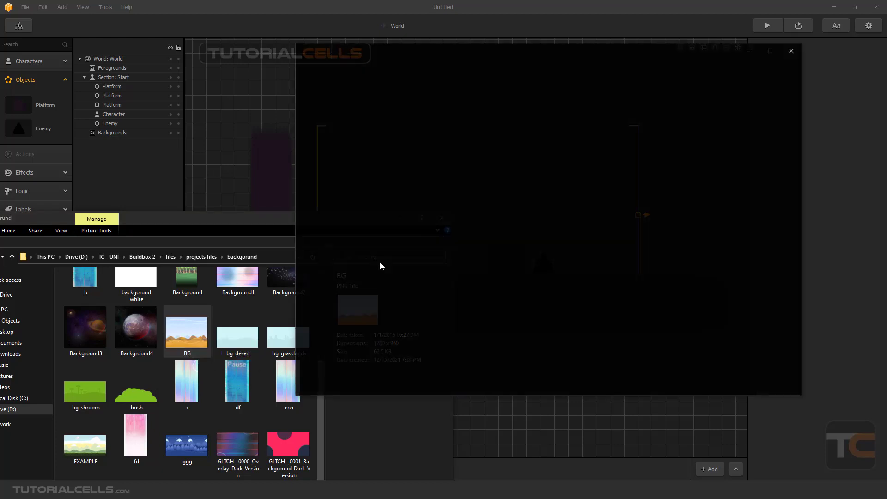
pyautogui.moveTo(523, 51); pyautogui.dragTo(484, 60)
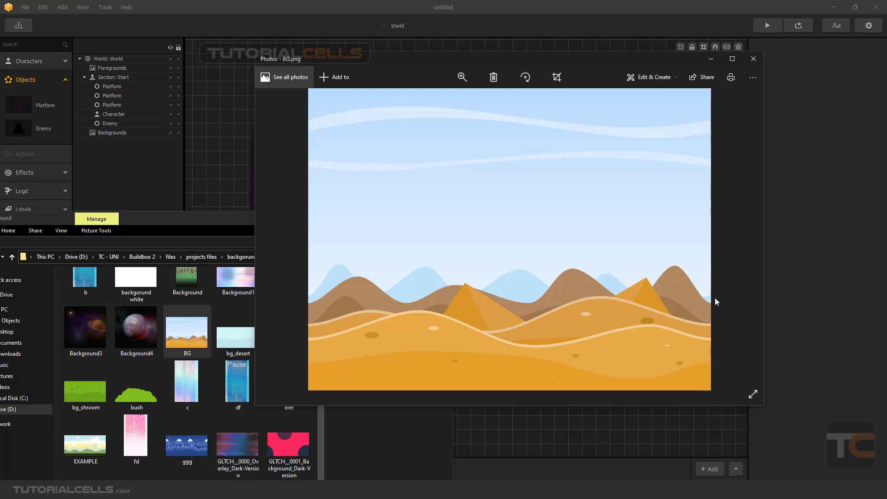
pyautogui.click(753, 58)
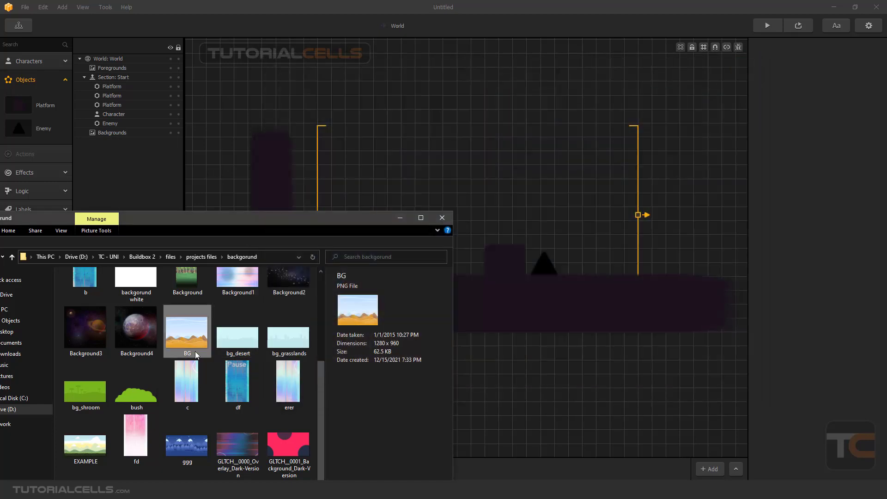
# Step: Import the BG image from the backgorund folder into the Buildbox scene as a Background
pyautogui.moveTo(248, 215); pyautogui.dragTo(187, 257)
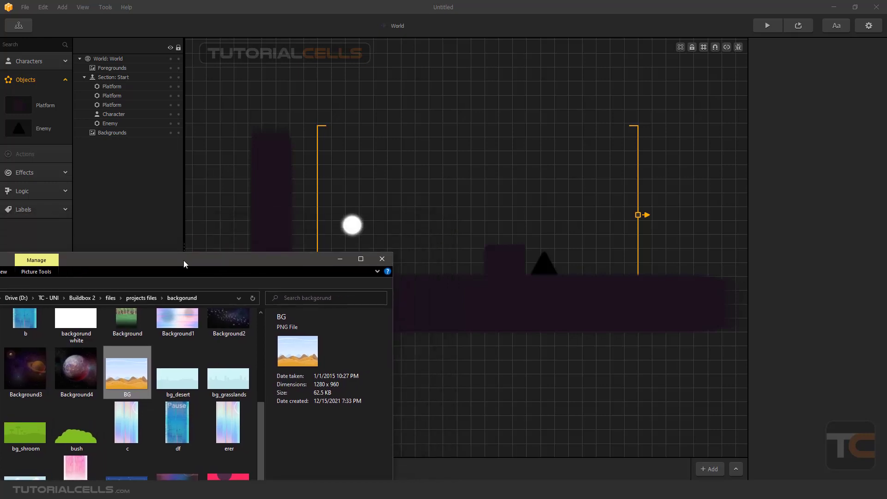
pyautogui.moveTo(125, 376); pyautogui.dragTo(168, 373)
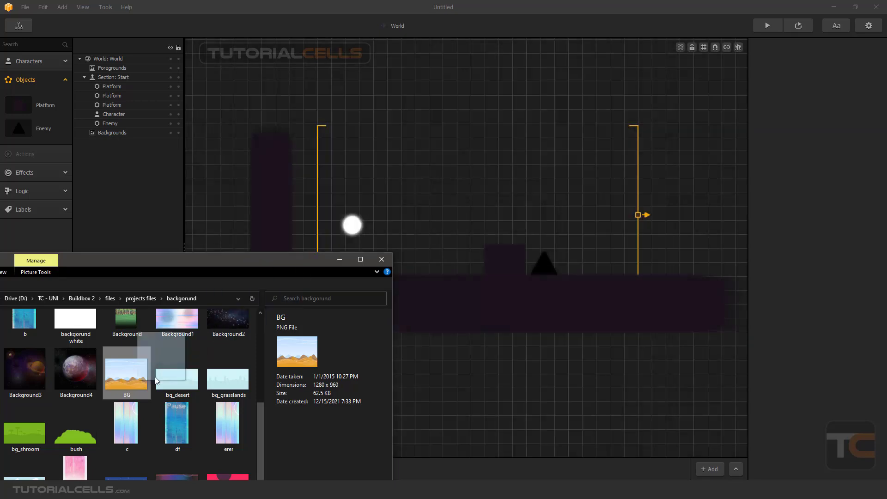
pyautogui.moveTo(207, 265); pyautogui.dragTo(112, 288)
pyautogui.moveTo(47, 393); pyautogui.dragTo(449, 222)
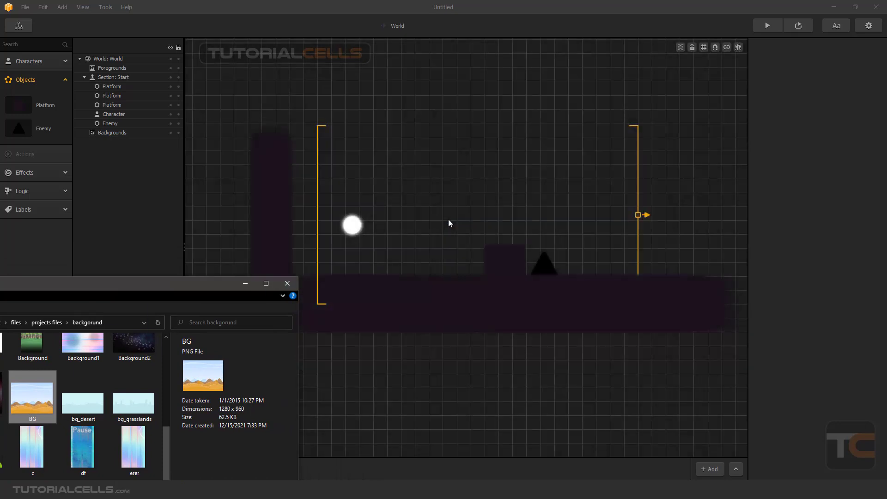
pyautogui.moveTo(36, 394); pyautogui.dragTo(606, 329)
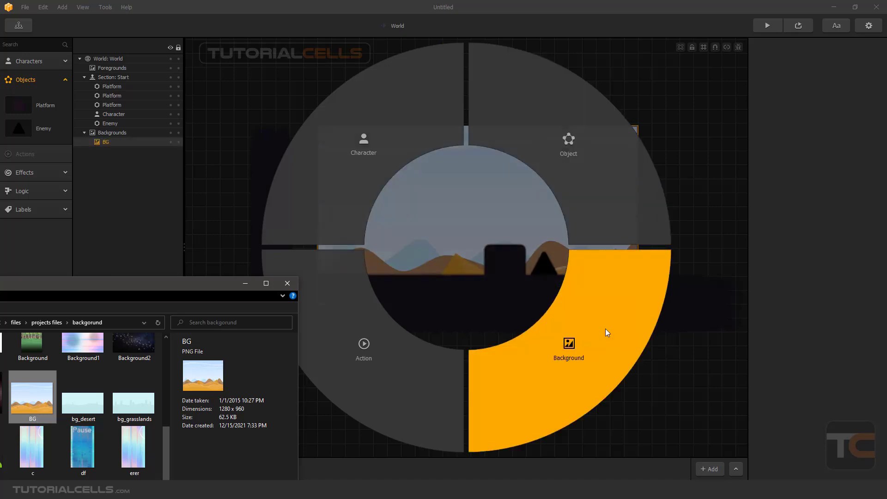
pyautogui.click(239, 287)
# Step: Lower the ground platform to about position 674, -92 with the block platform onto it, and delete the Start section's enemy
pyautogui.scroll(-2, 425, 221)
pyautogui.scroll(1, 453, 221)
pyautogui.click(443, 293)
pyautogui.moveTo(440, 281); pyautogui.dragTo(441, 300)
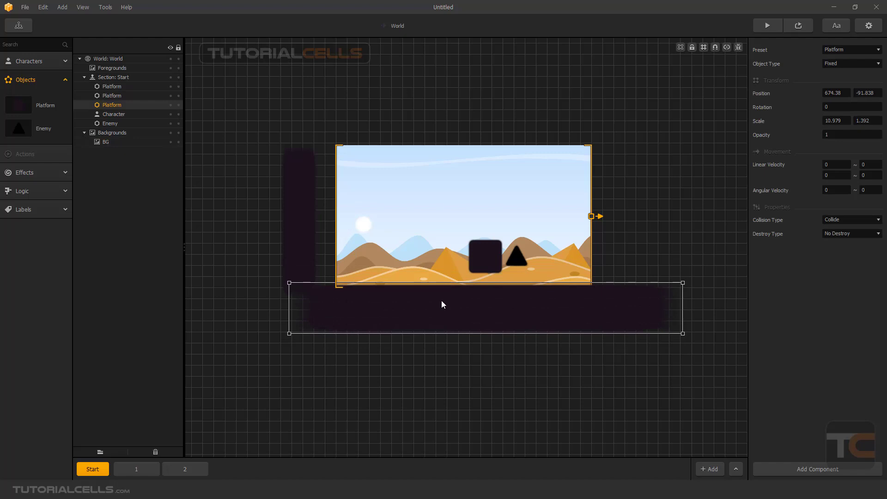
pyautogui.moveTo(482, 254); pyautogui.dragTo(521, 275)
pyautogui.press('Delete')
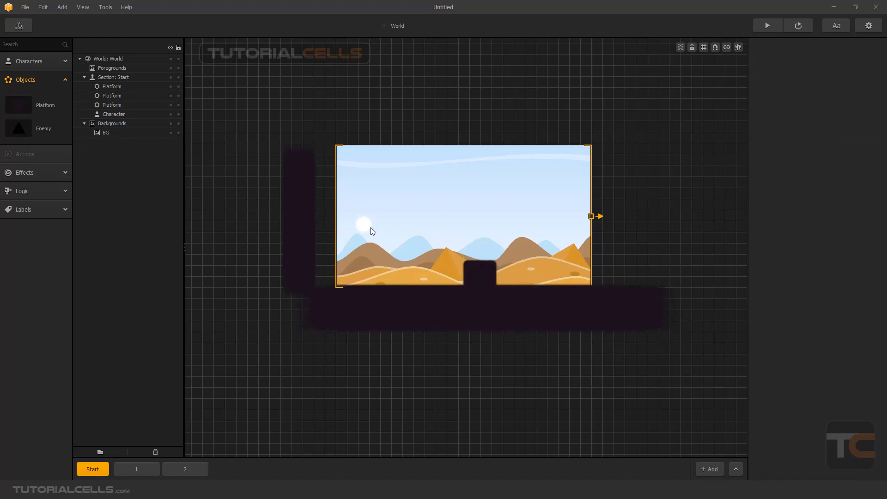
# Step: Delete section 2 from the world and confirm the deletion
pyautogui.click(136, 469)
pyautogui.click(184, 469)
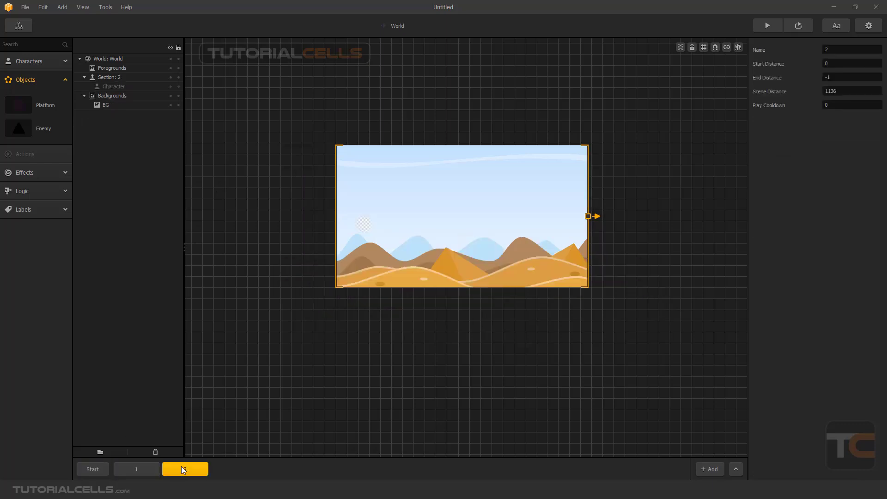
pyautogui.press('Delete')
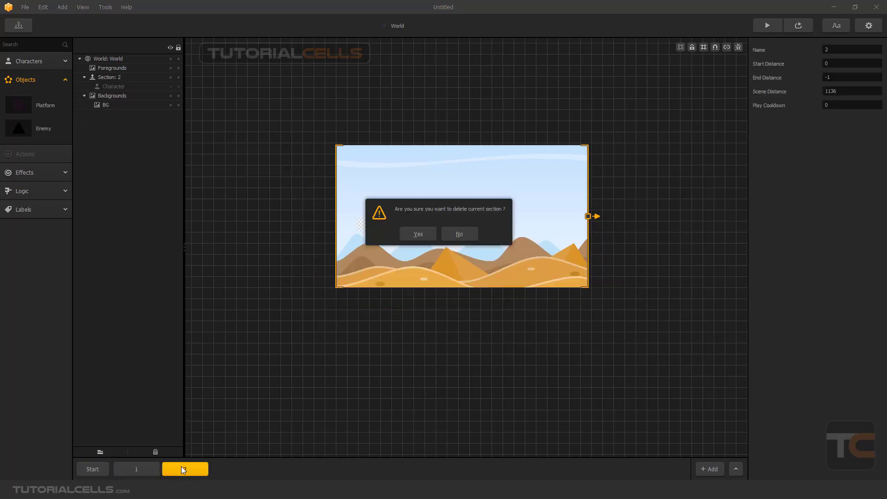
pyautogui.click(420, 233)
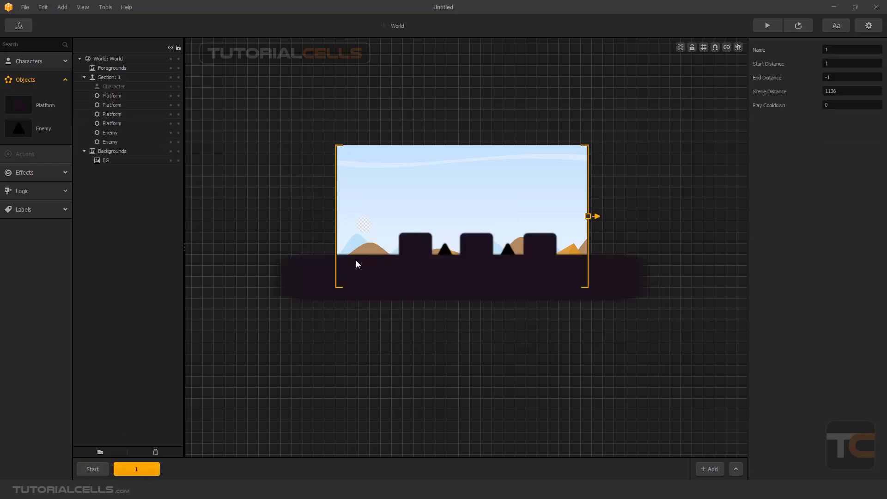
# Step: Delete both triangular enemies between the blocks in section 1
pyautogui.click(442, 252)
pyautogui.press('Delete')
pyautogui.click(506, 250)
pyautogui.press('Delete')
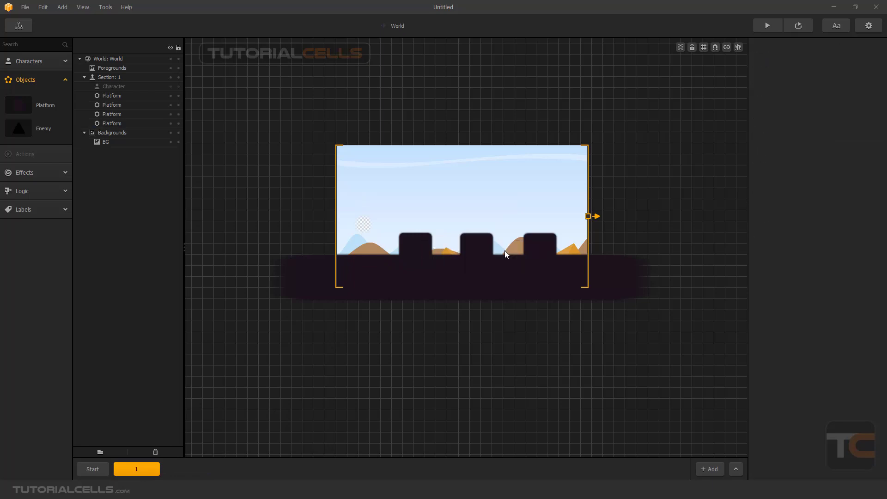
pyautogui.scroll(1, 501, 255)
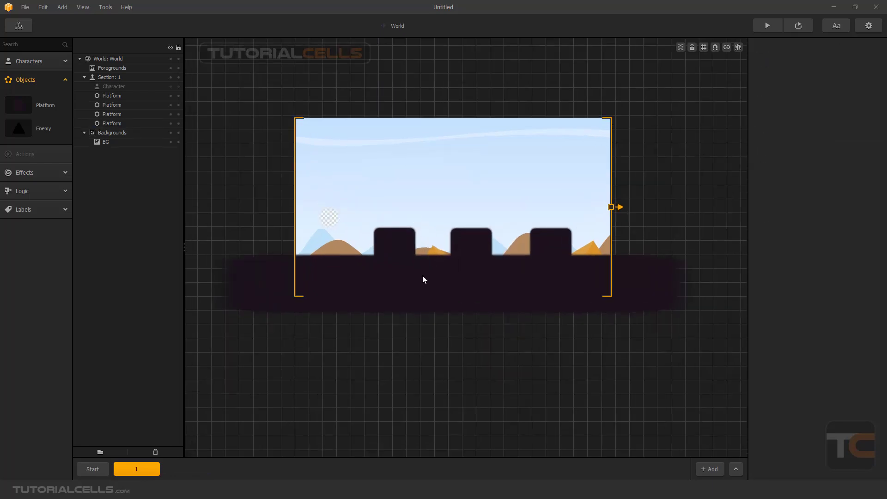
# Step: In the Start section, move the block platform to about position 628, 33 and the ground platform to about 683, -89
pyautogui.click(97, 469)
pyautogui.moveTo(471, 285); pyautogui.dragTo(453, 285)
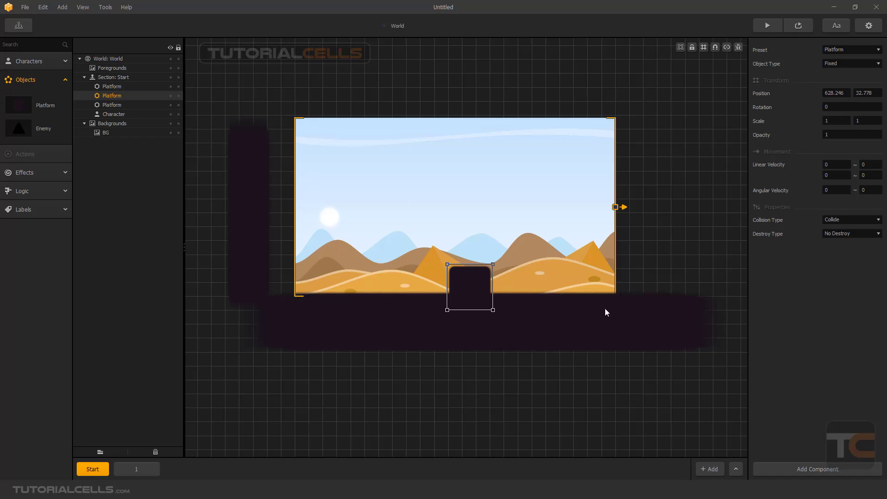
pyautogui.moveTo(606, 309); pyautogui.dragTo(605, 318)
pyautogui.moveTo(438, 344); pyautogui.dragTo(440, 319)
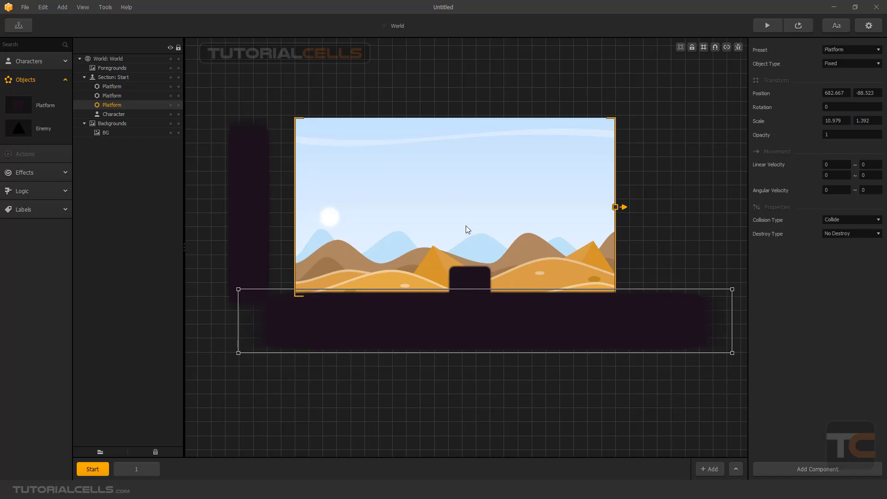
# Step: Lower the character to about position 132, 134 and move the BG background to about position 527, 450
pyautogui.scroll(1, 466, 226)
pyautogui.click(318, 224)
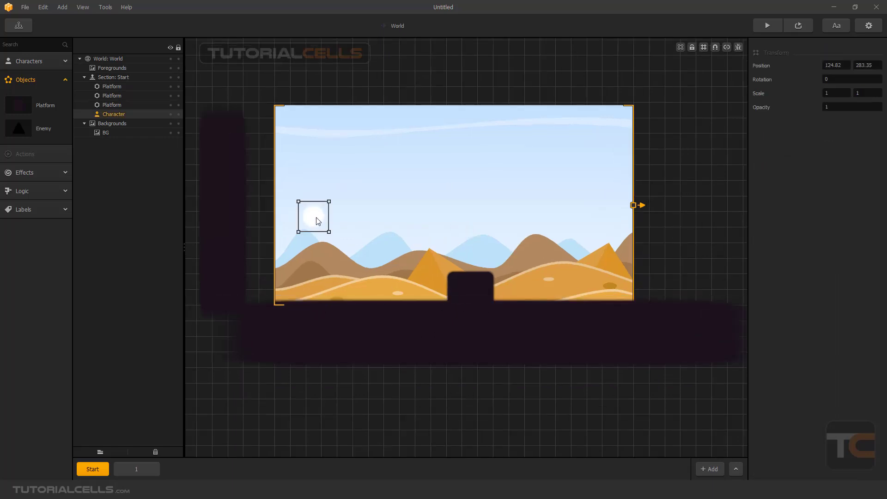
pyautogui.moveTo(317, 224); pyautogui.dragTo(318, 263)
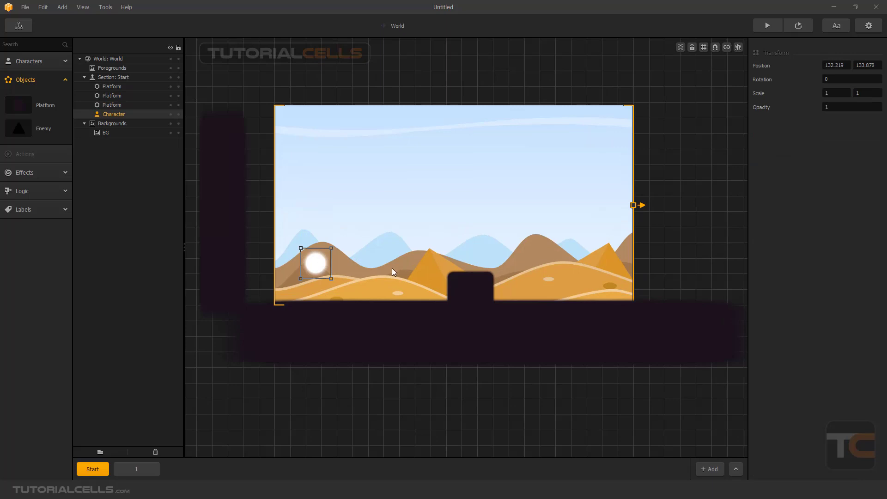
pyautogui.click(428, 244)
pyautogui.moveTo(432, 207); pyautogui.dragTo(443, 172)
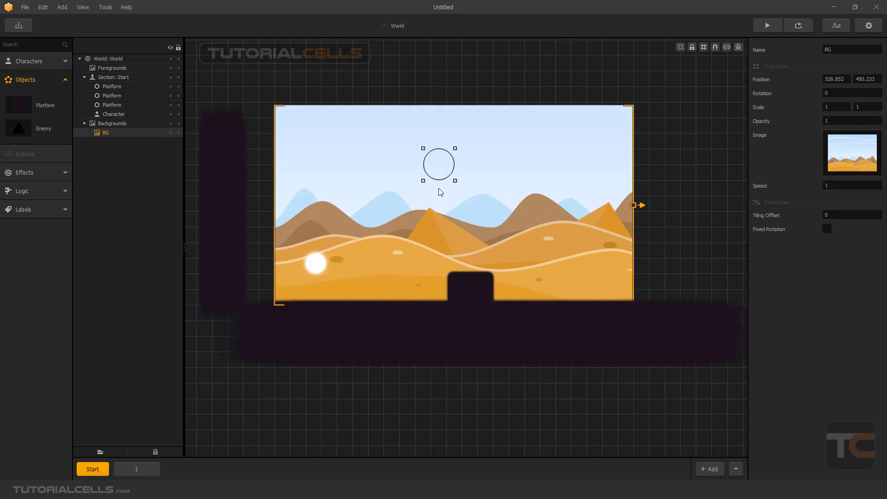
pyautogui.scroll(-1, 462, 222)
pyautogui.moveTo(446, 224); pyautogui.dragTo(406, 229, button='middle')
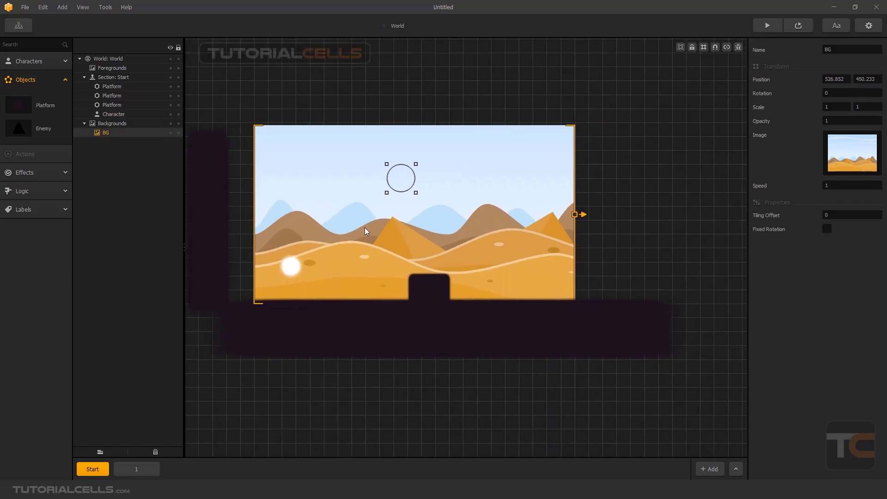
# Step: Delete the tall wall platform before the scene's start and extend the Start section's end past the ground platform
pyautogui.click(222, 205)
pyautogui.press('Delete')
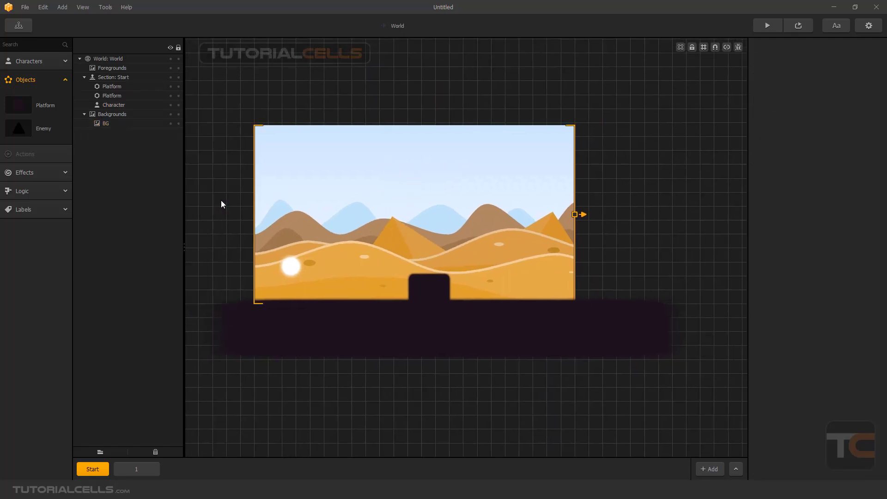
pyautogui.scroll(-1, 562, 202)
pyautogui.moveTo(509, 204); pyautogui.dragTo(499, 216, button='middle')
pyautogui.moveTo(502, 219); pyautogui.dragTo(691, 225)
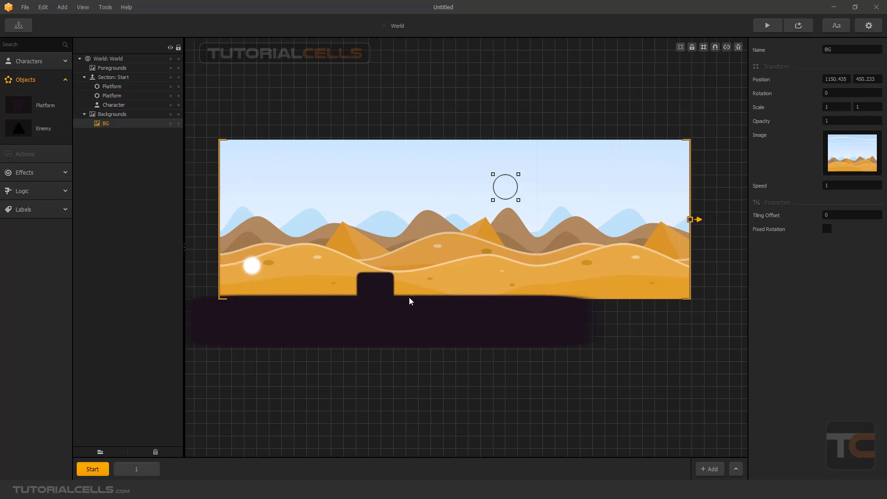
# Step: Toggle the game frame display several times to compare it with the scene, leaving it shown
pyautogui.click(680, 48)
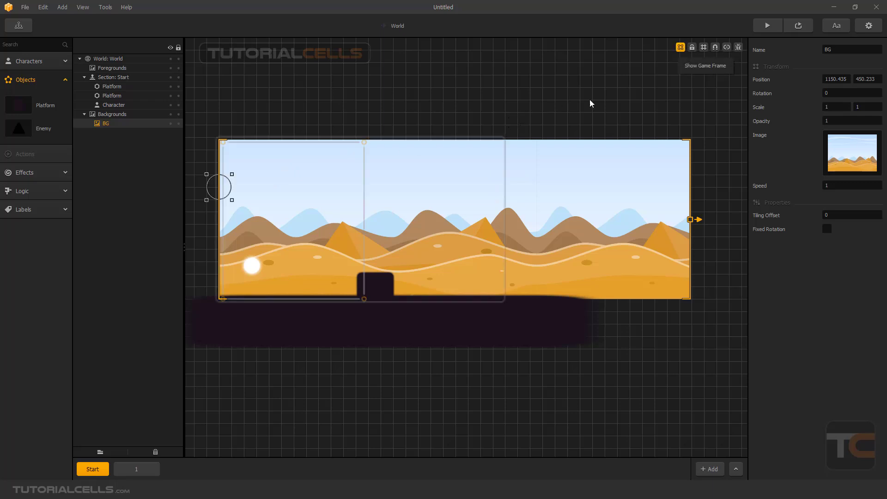
pyautogui.click(680, 48)
pyautogui.click(681, 49)
pyautogui.click(681, 49)
pyautogui.click(681, 49)
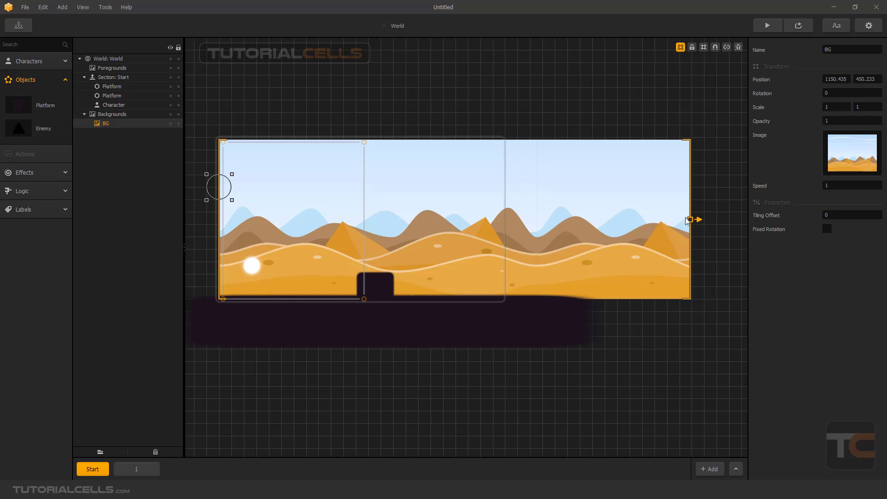
# Step: Trim the Start section's end slightly and move the character to about position 199, 93
pyautogui.moveTo(679, 222)
pyautogui.mouseDown()
pyautogui.moveTo(602, 220)
pyautogui.moveTo(699, 232)
pyautogui.moveTo(619, 230)
pyautogui.moveTo(679, 222)
pyautogui.mouseUp()
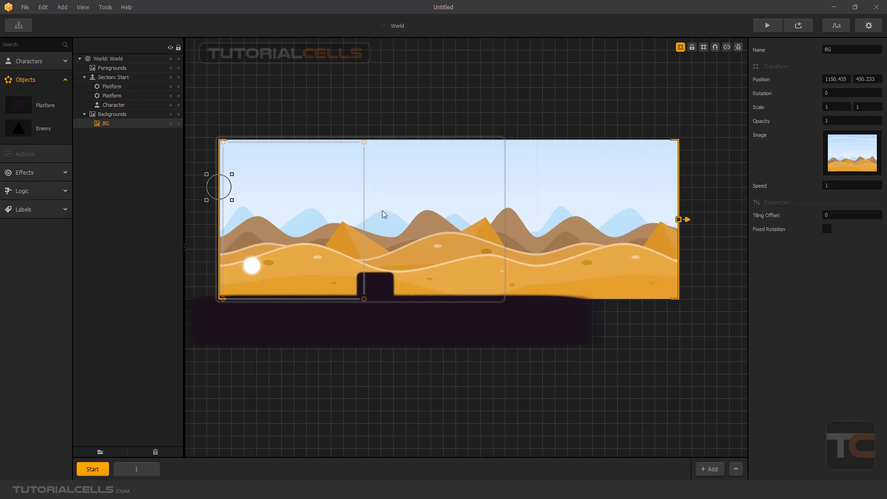
pyautogui.moveTo(252, 267); pyautogui.dragTo(274, 273)
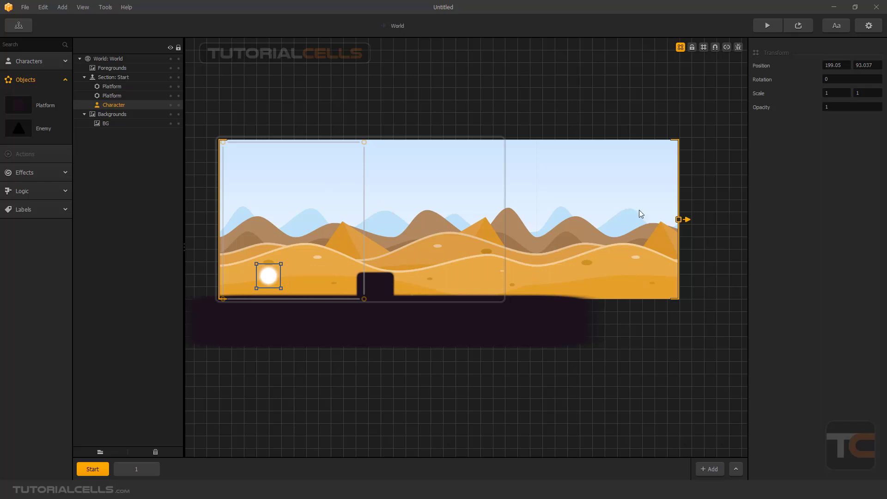
# Step: Shorten the Start section so it ends just before the ground platform's far end, and hide the game frame
pyautogui.moveTo(678, 219); pyautogui.dragTo(570, 220)
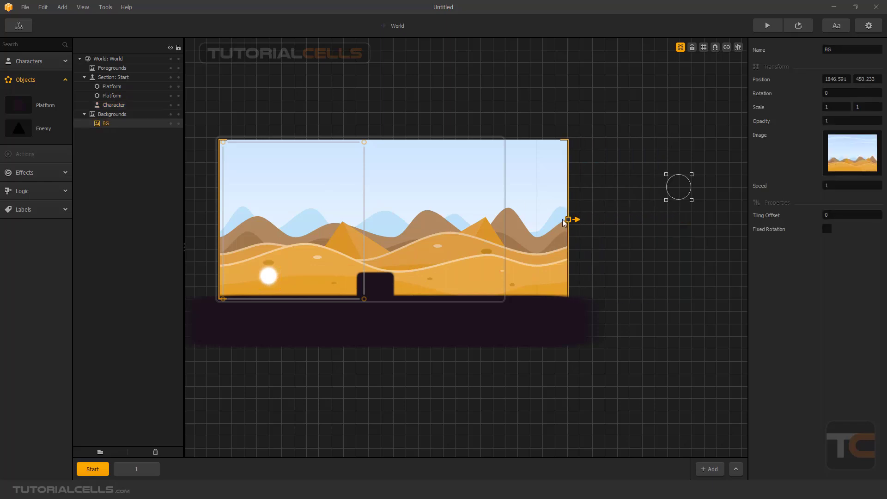
pyautogui.click(680, 47)
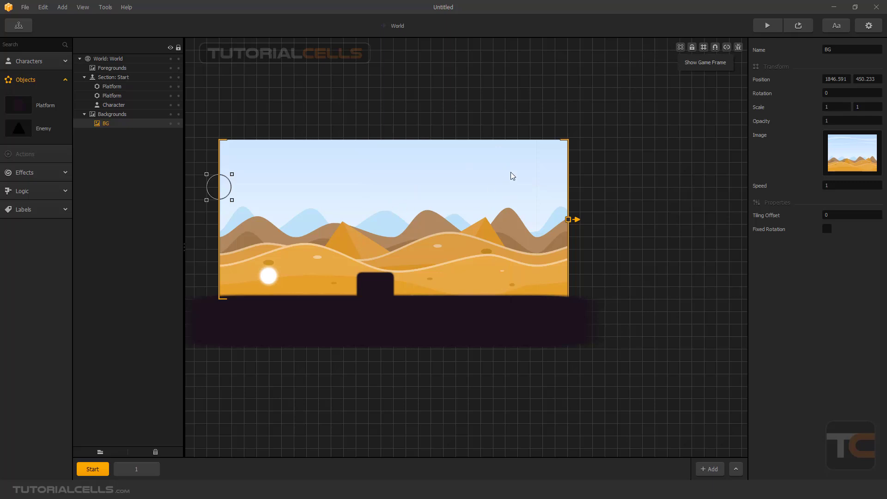
# Step: Extend the Start section's end far past the ground platform, to a scene distance of about 2924
pyautogui.moveTo(573, 220); pyautogui.dragTo(745, 220)
pyautogui.scroll(-2, 588, 219)
pyautogui.moveTo(588, 219); pyautogui.dragTo(533, 234, button='middle')
pyautogui.scroll(-1, 532, 234)
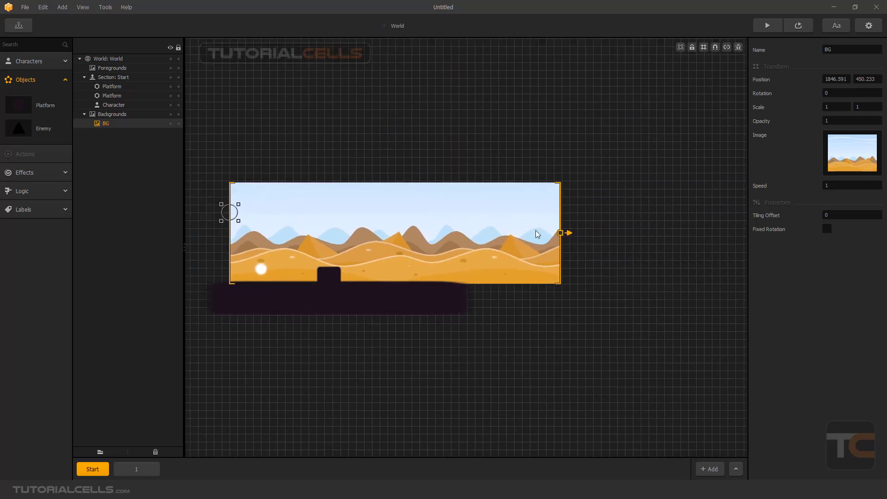
pyautogui.moveTo(561, 233); pyautogui.dragTo(698, 232)
pyautogui.scroll(-1, 599, 224)
pyautogui.moveTo(599, 224); pyautogui.dragTo(587, 225, button='middle')
pyautogui.scroll(-1, 557, 226)
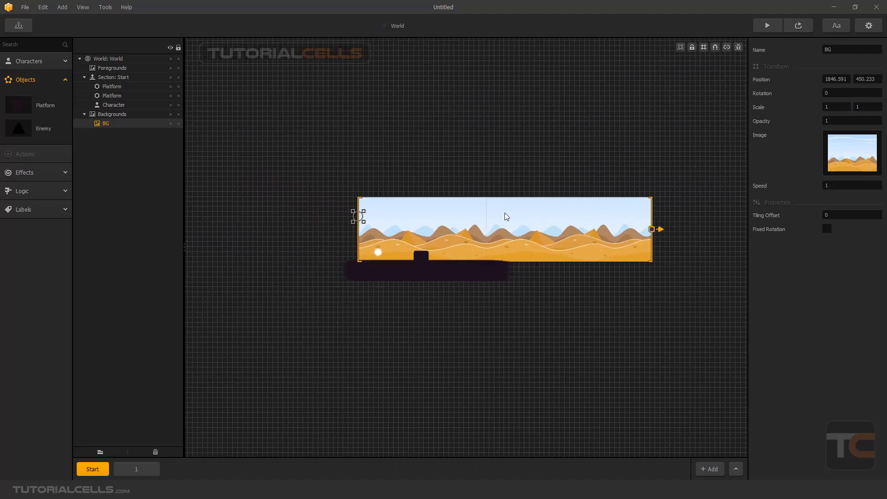
pyautogui.scroll(-1, 505, 212)
pyautogui.scroll(1, 503, 209)
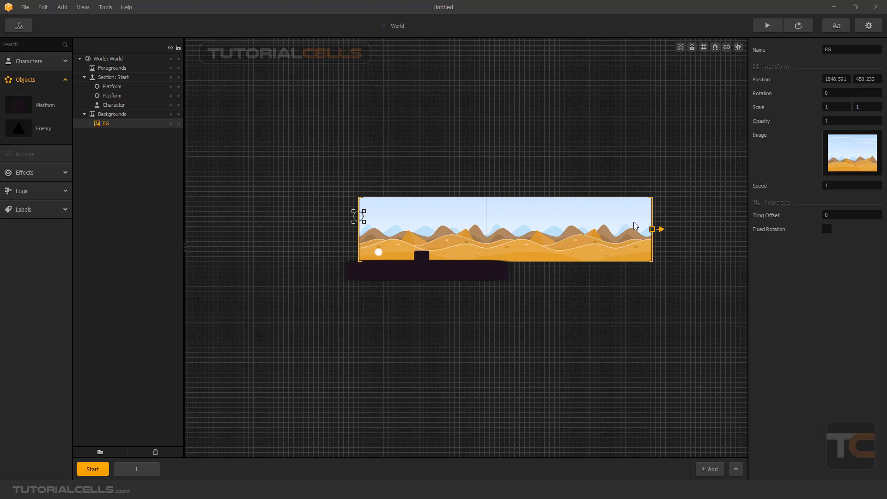
# Step: Switch between section 1 and the Start section to compare their lengths and repeating backgrounds, ending on Start
pyautogui.click(136, 469)
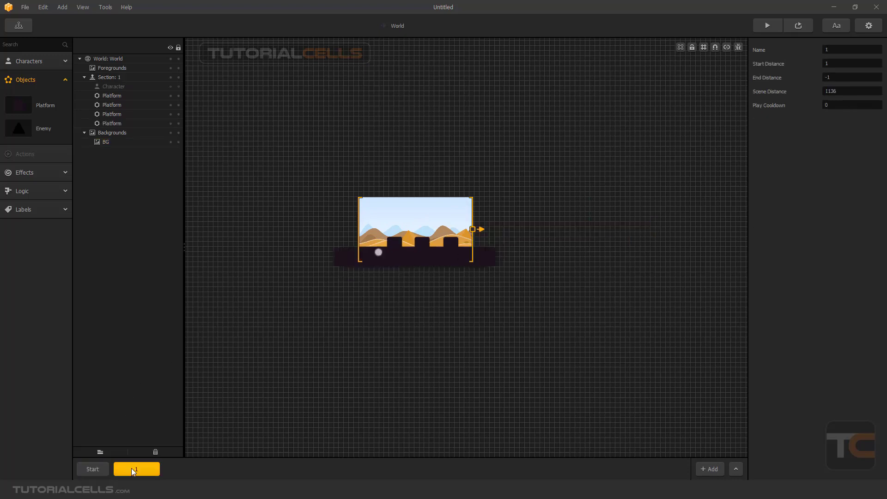
pyautogui.click(92, 469)
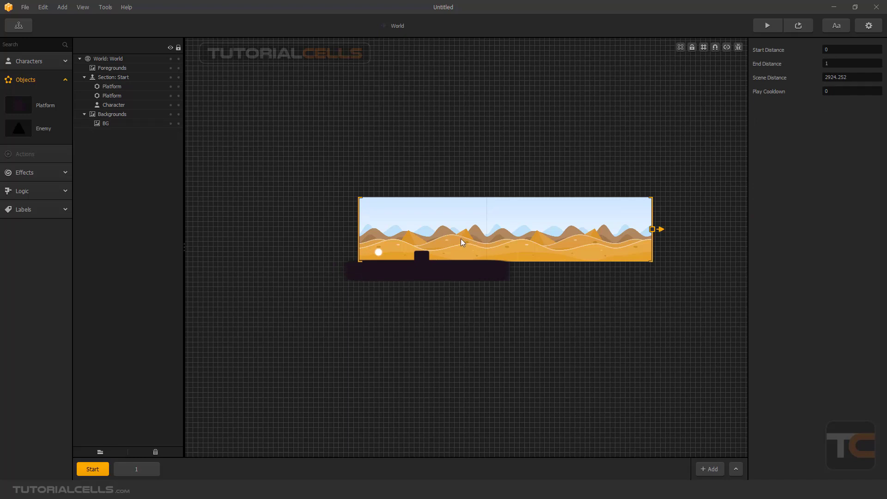
pyautogui.click(153, 470)
pyautogui.click(100, 468)
pyautogui.scroll(3, 501, 236)
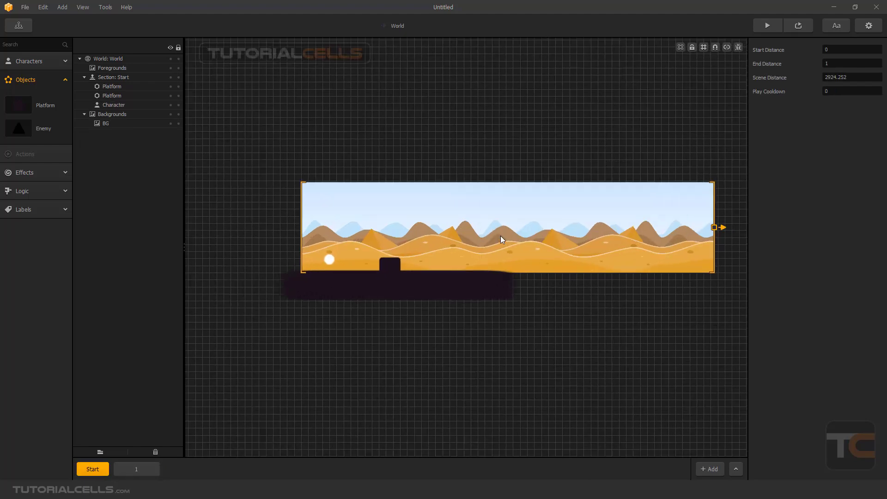
pyautogui.scroll(-1, 502, 238)
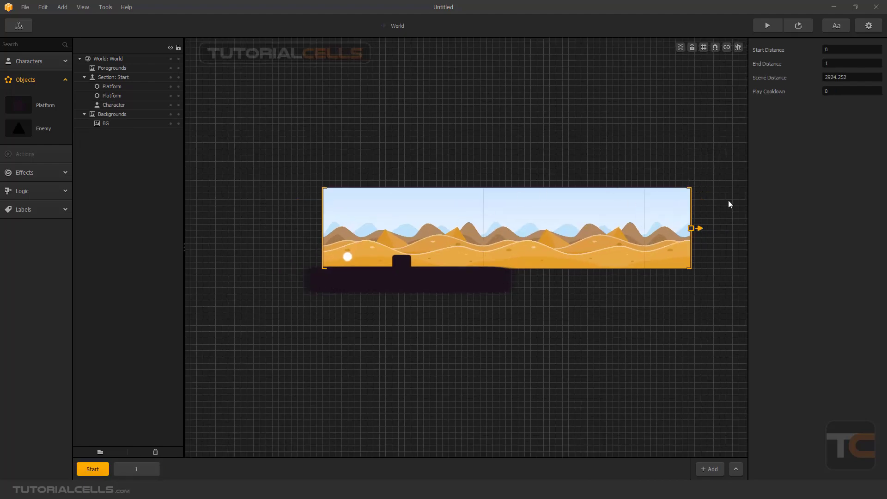
pyautogui.scroll(1, 539, 226)
pyautogui.moveTo(534, 228); pyautogui.dragTo(500, 230, button='middle')
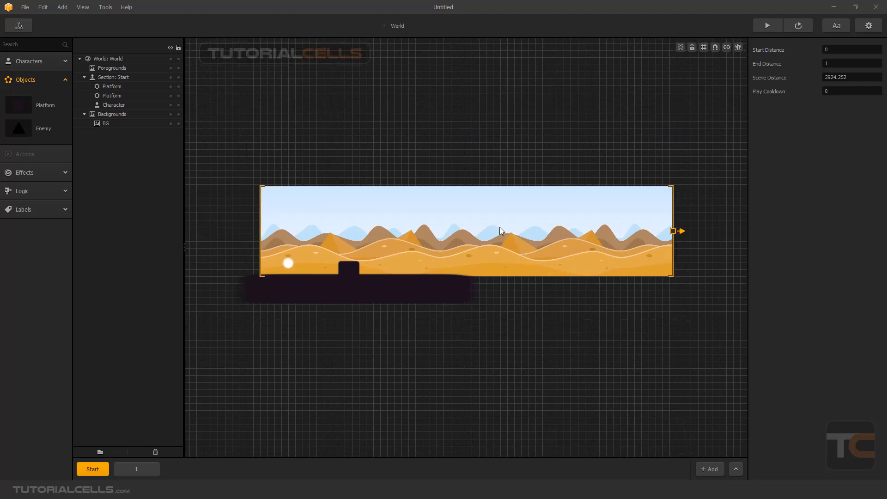
# Step: Set the desert BG background's opacity to 0.5
pyautogui.click(500, 230)
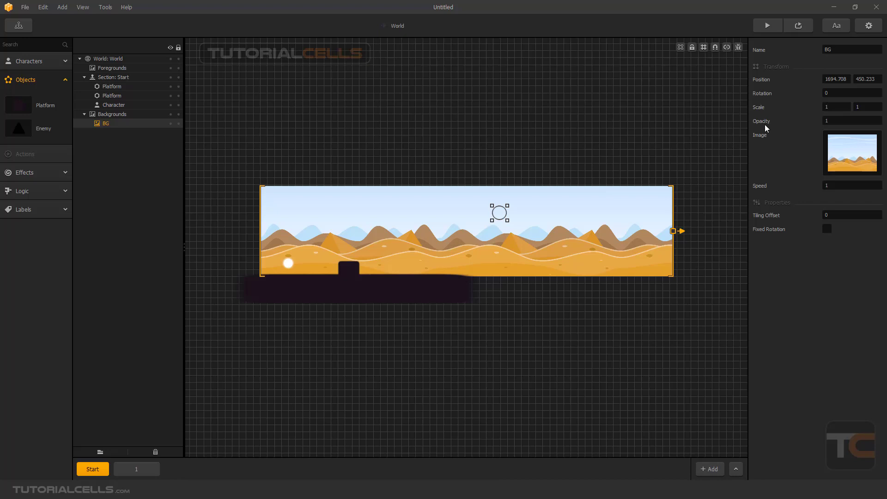
pyautogui.click(817, 124)
pyautogui.press('Return')
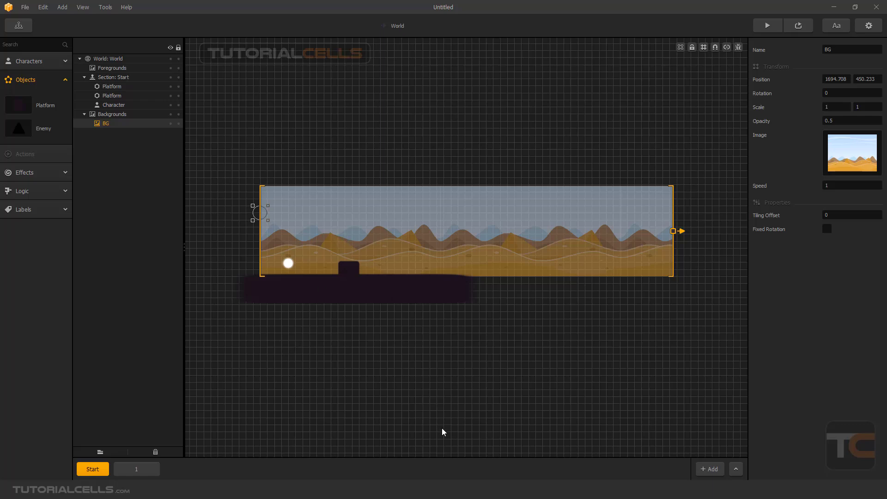
# Step: Import the EXAMPLE image from the project's background files folder as a second background layer
pyautogui.hotkey('alt', 'Tab')
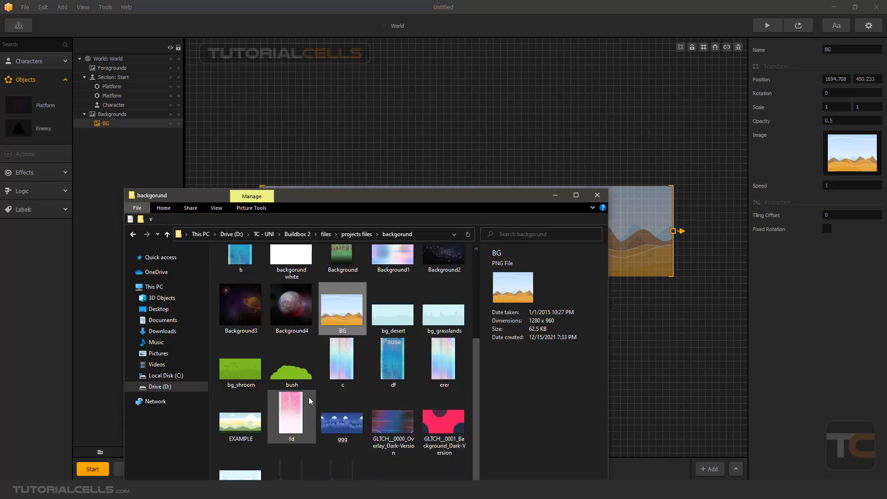
pyautogui.moveTo(331, 199); pyautogui.dragTo(230, 183)
pyautogui.moveTo(130, 413); pyautogui.dragTo(595, 306)
pyautogui.click(452, 180)
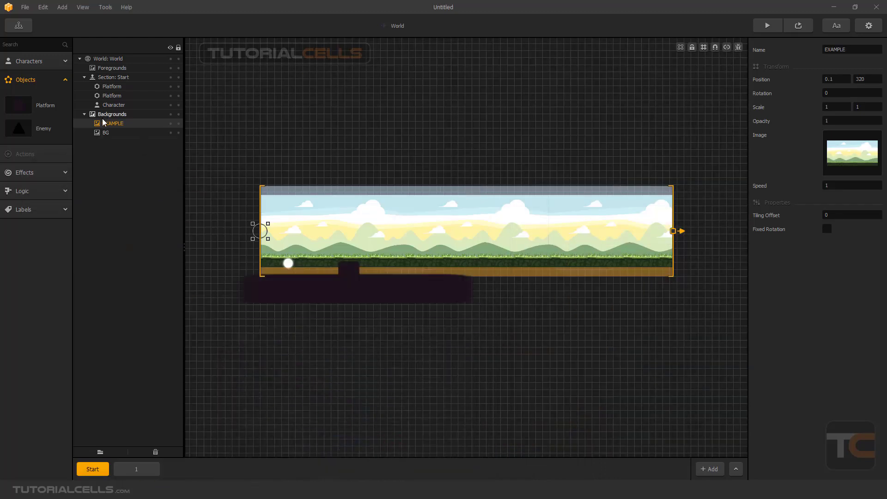
# Step: Examine the stacking order of the EXAMPLE and BG layers by selecting each in turn
pyautogui.click(102, 133)
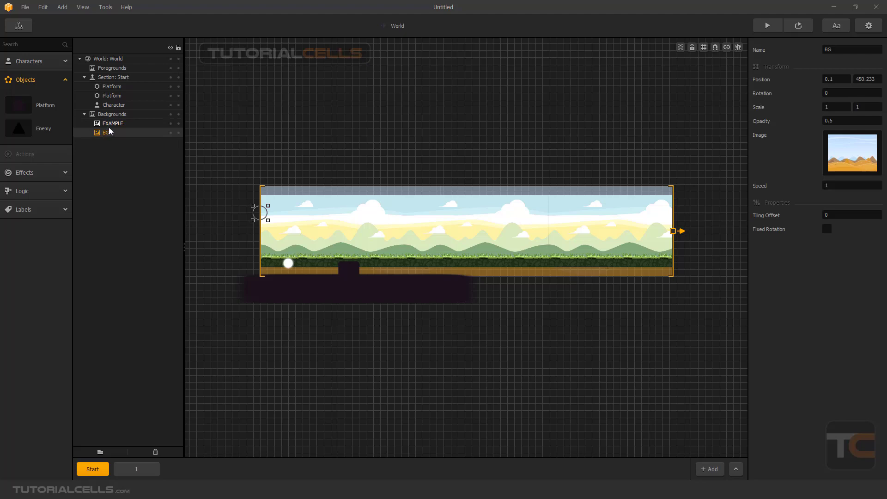
pyautogui.click(109, 125)
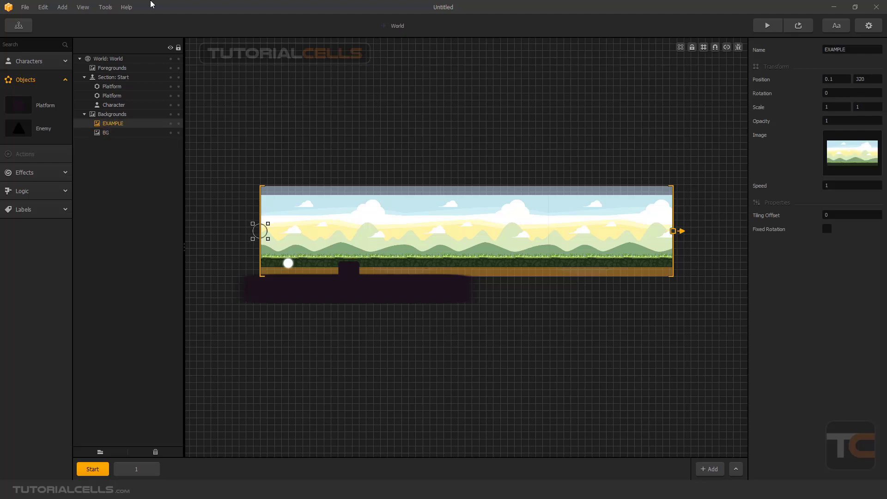
pyautogui.scroll(5, 275, 272)
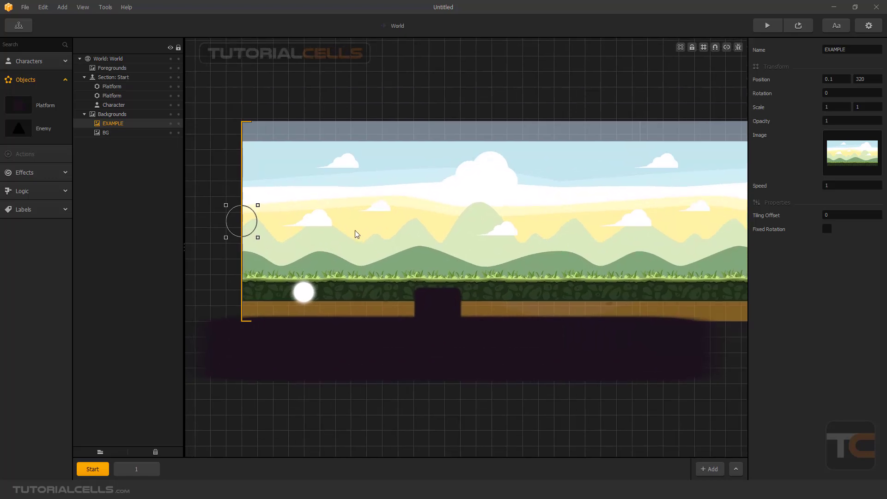
pyautogui.click(110, 132)
pyautogui.click(113, 123)
# Step: Raise the character slightly above the ground platform and select the small block platform
pyautogui.click(117, 108)
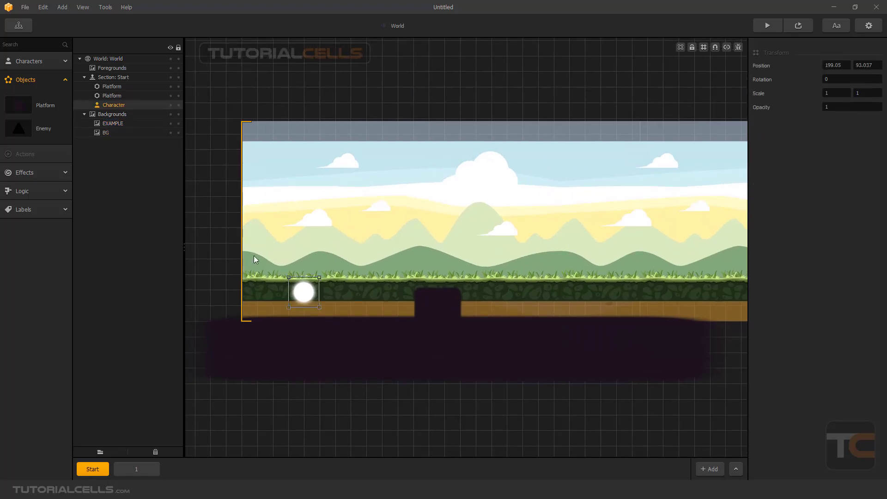
pyautogui.moveTo(304, 290); pyautogui.dragTo(295, 262)
pyautogui.click(439, 314)
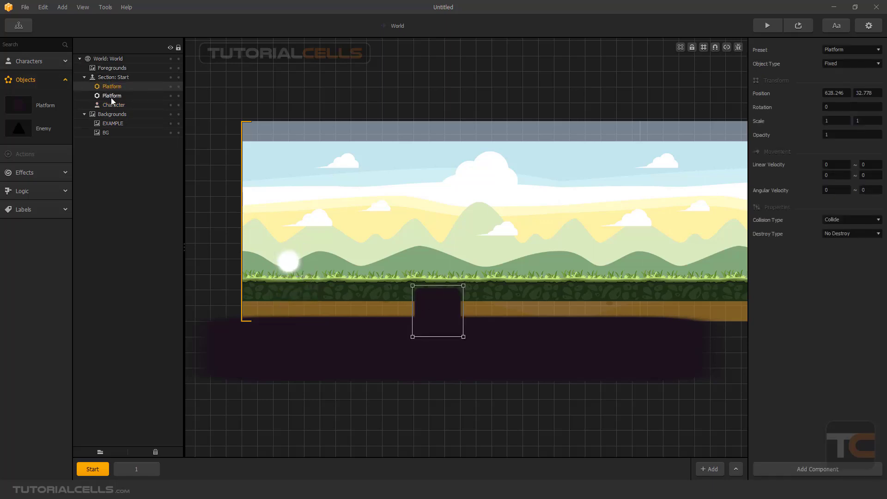
# Step: Reorder the background layers so that EXAMPLE sits below BG
pyautogui.click(114, 124)
pyautogui.moveTo(112, 124); pyautogui.dragTo(114, 134)
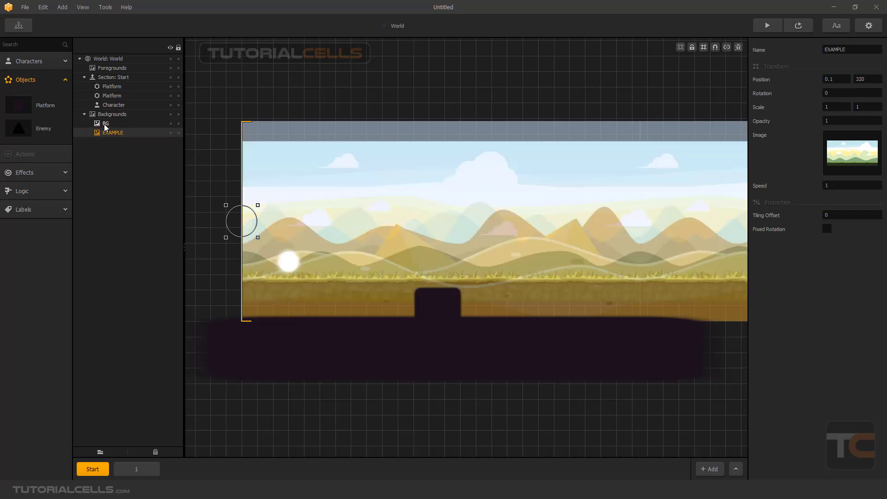
pyautogui.click(104, 123)
pyautogui.click(112, 132)
# Step: Set the BG background's opacity to 1 with EXAMPLE behind it
pyautogui.click(112, 124)
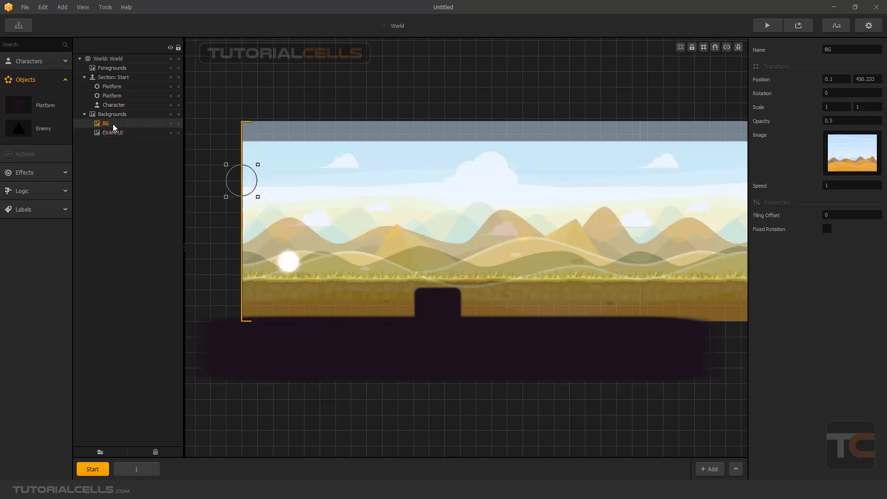
pyautogui.click(824, 121)
pyautogui.write('1')
pyautogui.press('Return')
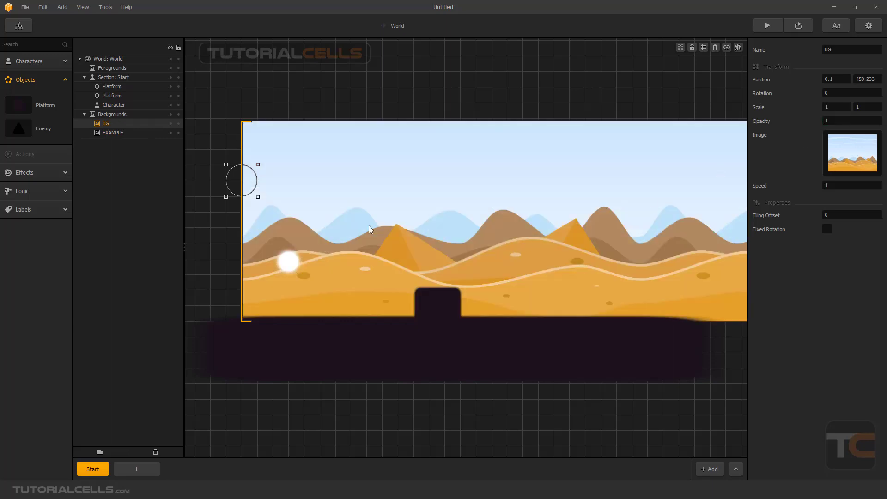
# Step: Set the BG background's opacity back to 0.5 to let the EXAMPLE layer show through
pyautogui.click(115, 132)
pyautogui.click(118, 124)
pyautogui.click(847, 121)
pyautogui.write('0.5')
pyautogui.press('Return')
pyautogui.scroll(-1, 445, 207)
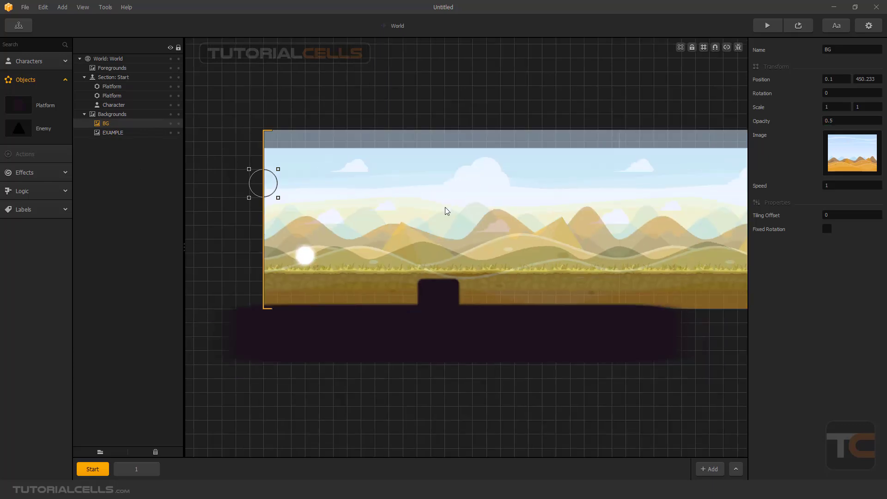
# Step: Delete the EXAMPLE background and set the BG background's opacity to 1
pyautogui.click(133, 133)
pyautogui.press('Delete')
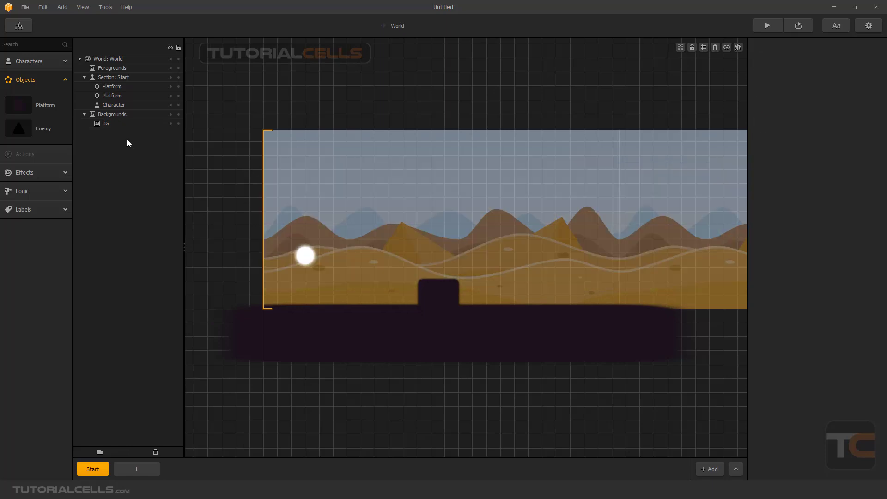
pyautogui.click(131, 124)
pyautogui.click(830, 121)
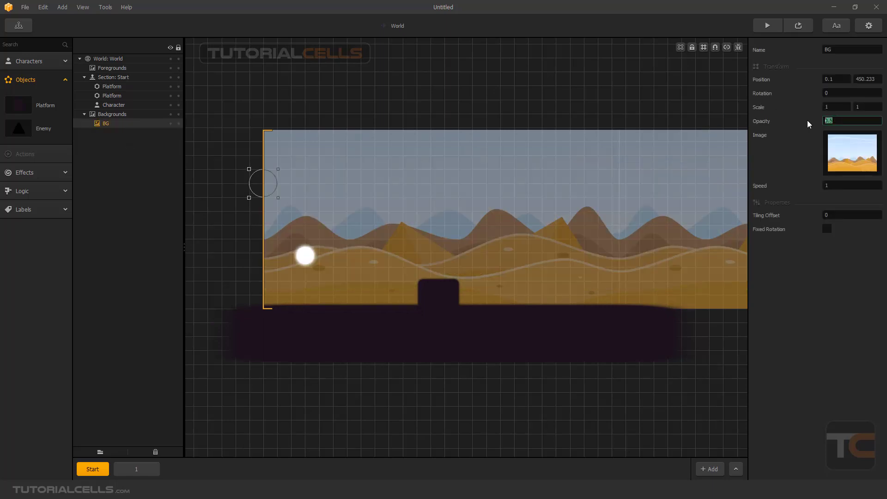
pyautogui.press('Return')
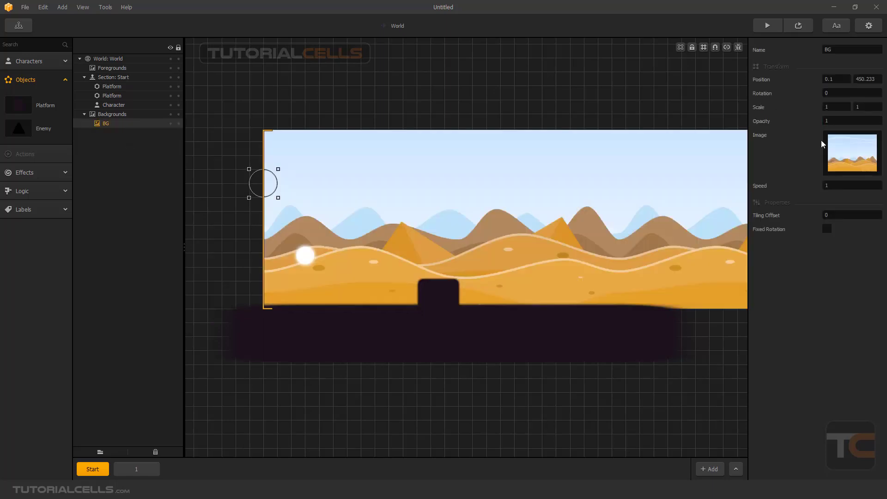
# Step: Open the BG background's image in the Sprite Editor and check its name against the background's name
pyautogui.click(861, 138)
pyautogui.moveTo(550, 90); pyautogui.dragTo(504, 82)
pyautogui.scroll(-4, 485, 178)
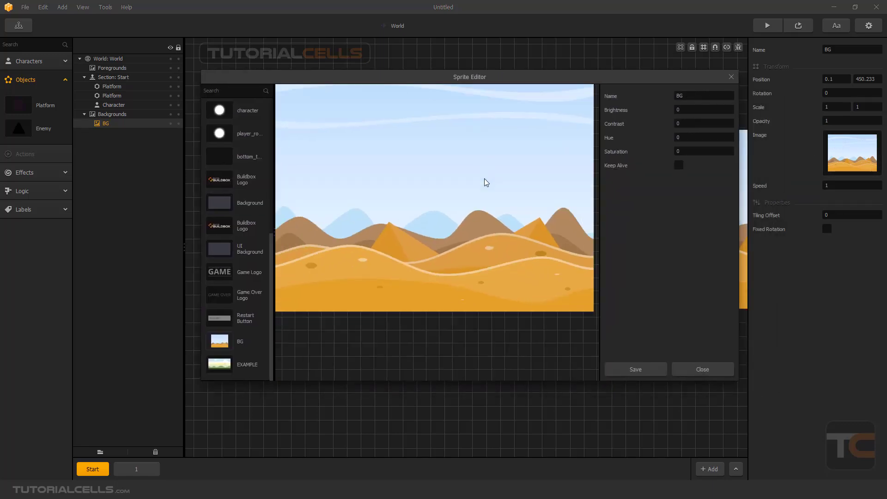
pyautogui.moveTo(698, 96); pyautogui.dragTo(665, 97)
pyautogui.doubleClick(826, 49)
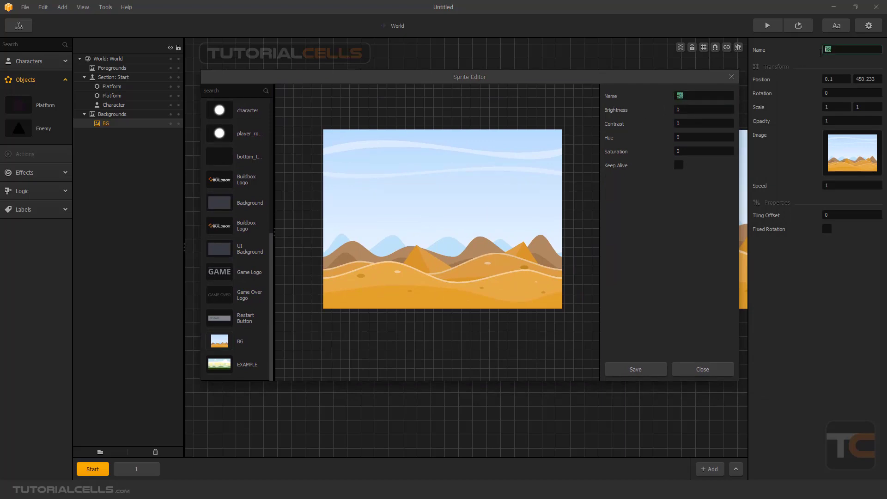
# Step: Try a brightness of 0.1 and a saturation of 1 on the BG sprite
pyautogui.click(683, 110)
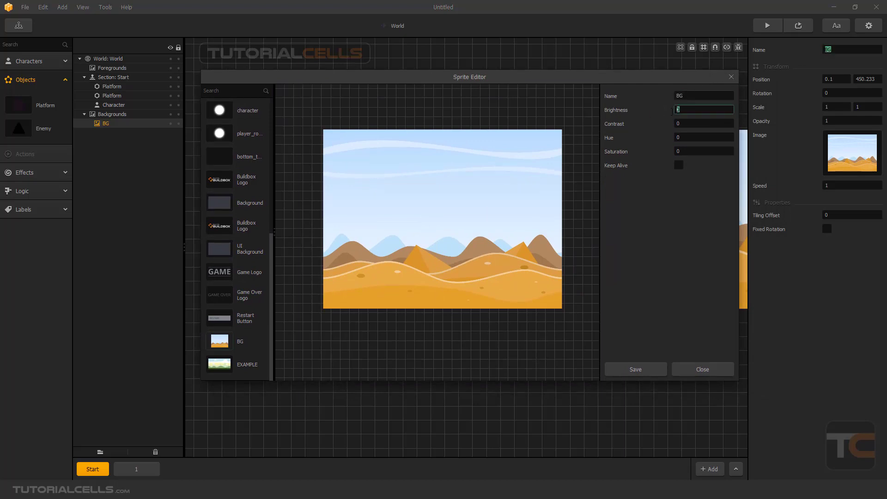
pyautogui.write('0.1')
pyautogui.press('Return')
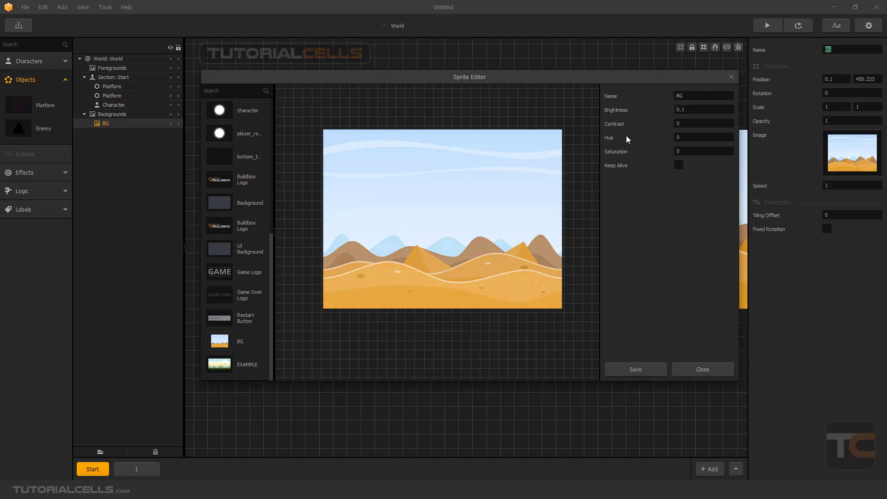
pyautogui.click(683, 151)
pyautogui.hotkey('ctrl', 'a')
pyautogui.write('1')
pyautogui.press('Return')
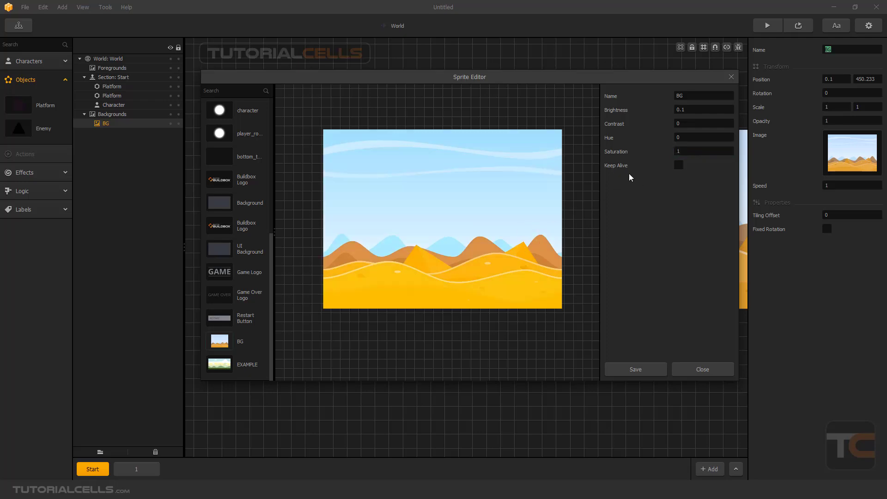
# Step: Set the BG sprite's brightness to 0 and saturation to 0.2, and save the changes
pyautogui.moveTo(686, 109); pyautogui.dragTo(673, 110)
pyautogui.write('0')
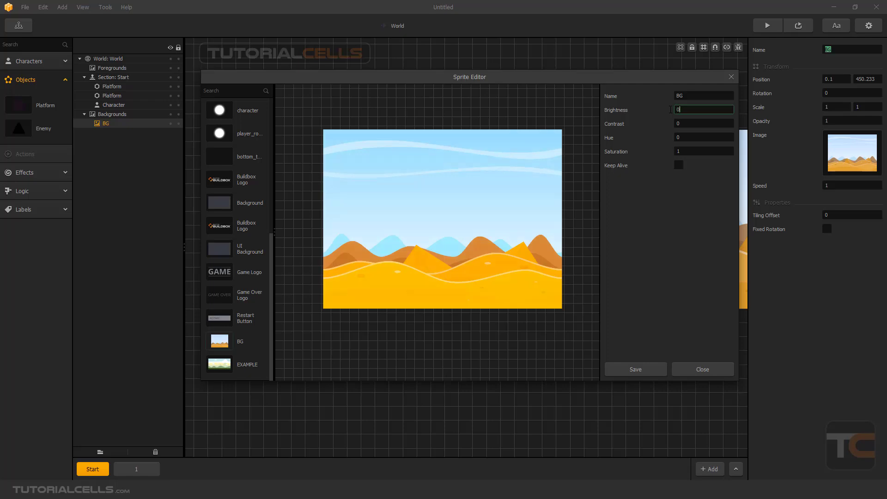
pyautogui.moveTo(685, 151); pyautogui.dragTo(669, 158)
pyautogui.write('0.2')
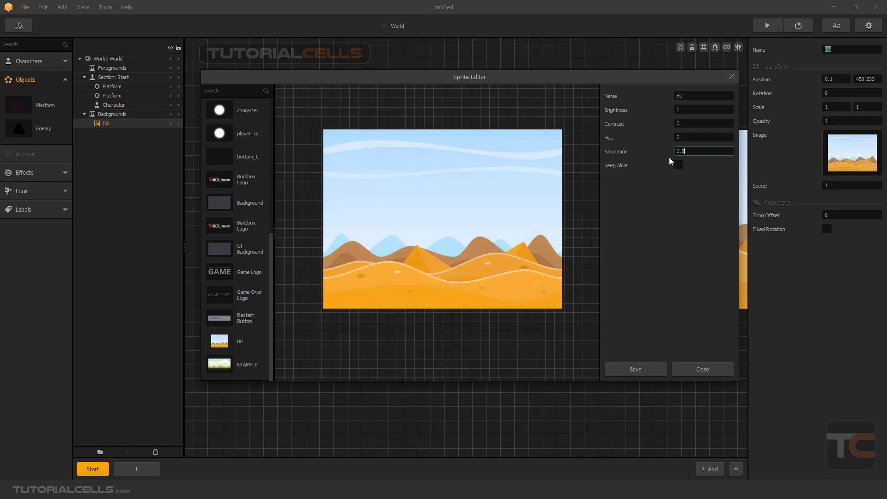
pyautogui.click(649, 369)
# Step: Reopen the BG sprite in the Sprite Editor to browse its sprite list, close the editor, and collapse the Backgrounds group
pyautogui.moveTo(839, 167)
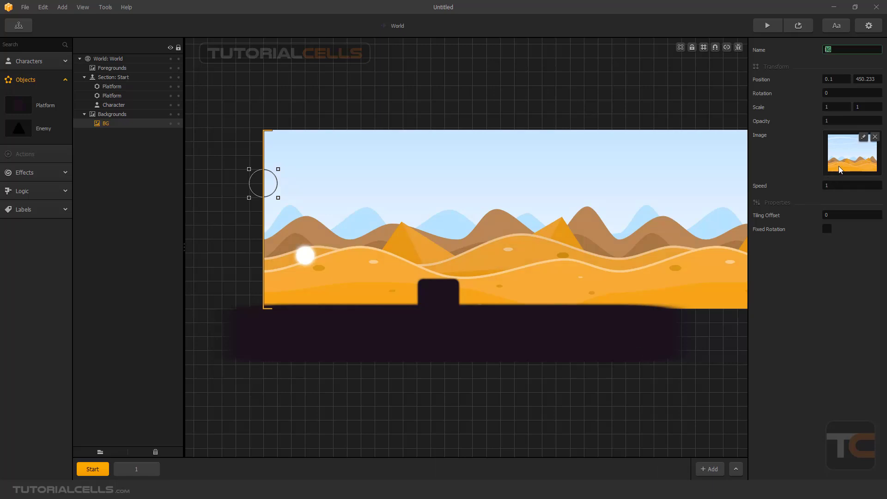
pyautogui.click(863, 138)
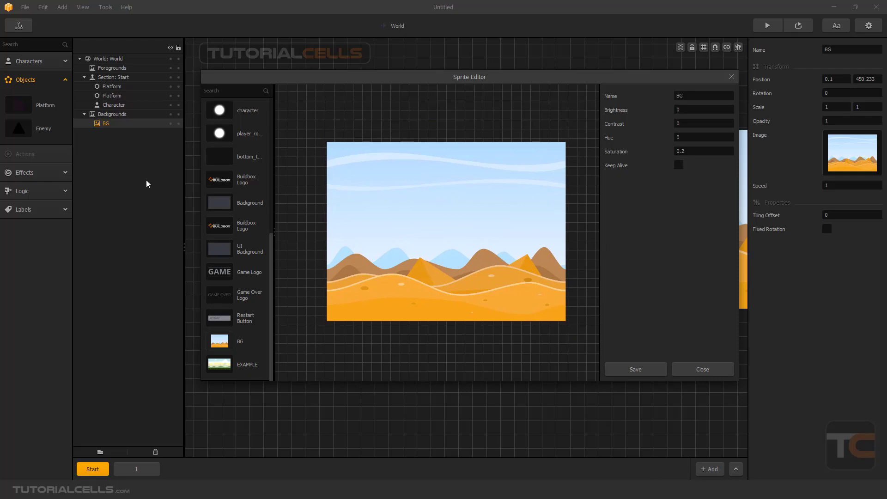
pyautogui.scroll(5, 251, 262)
pyautogui.scroll(-5, 256, 177)
pyautogui.scroll(-5, 267, 159)
pyautogui.click(731, 77)
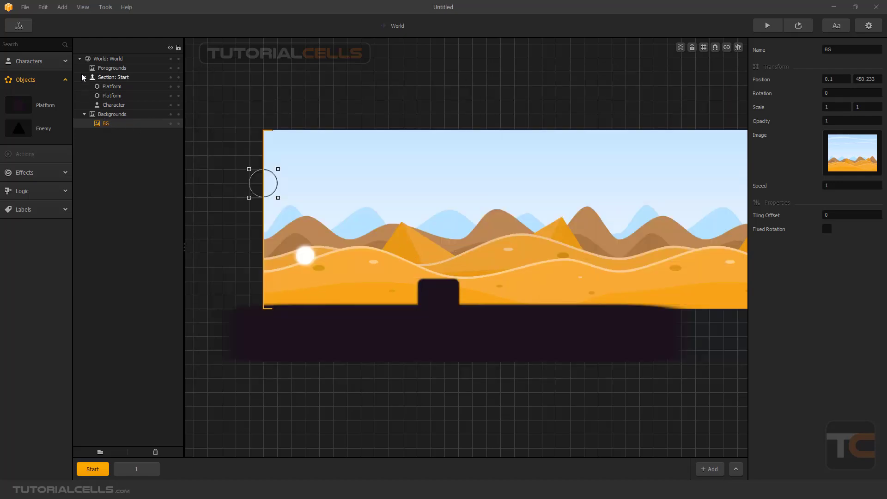
pyautogui.click(84, 114)
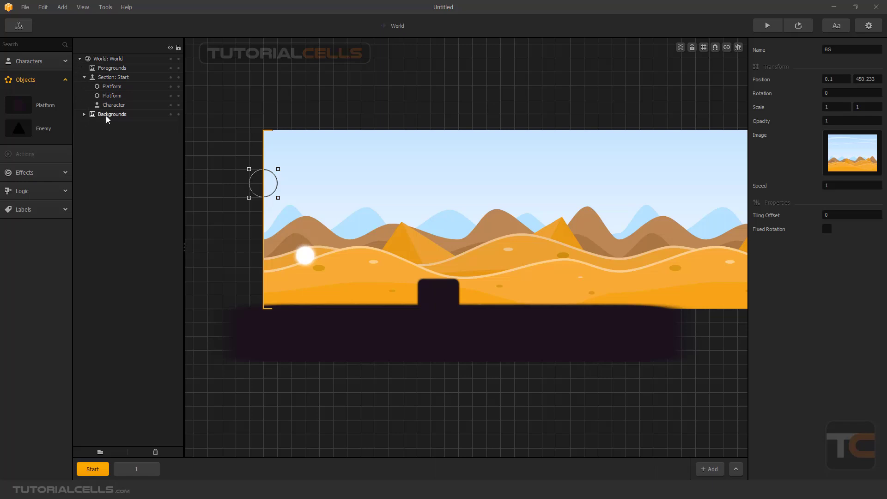
# Step: Expand the Backgrounds group, select the Start section and add a new group layer to it
pyautogui.click(84, 115)
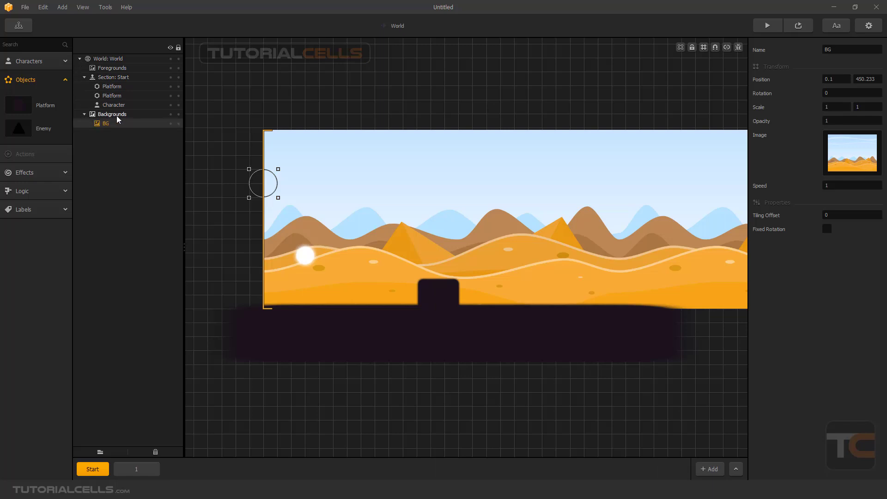
pyautogui.click(84, 78)
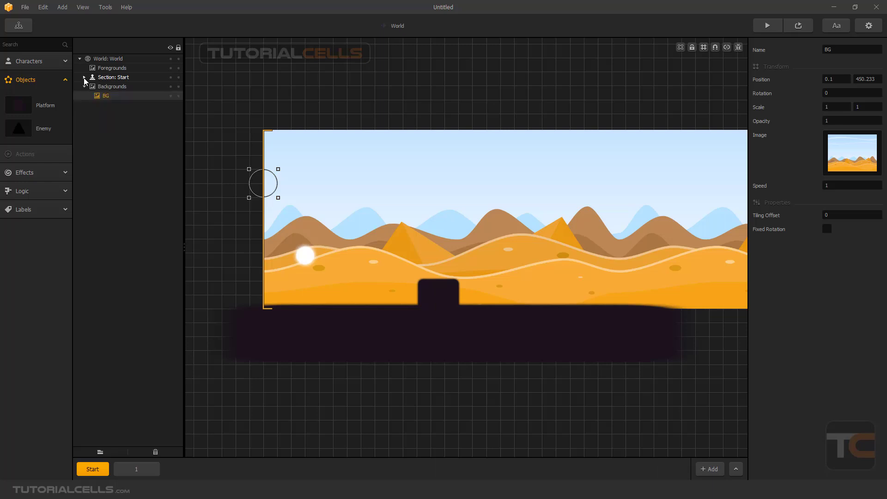
pyautogui.click(111, 79)
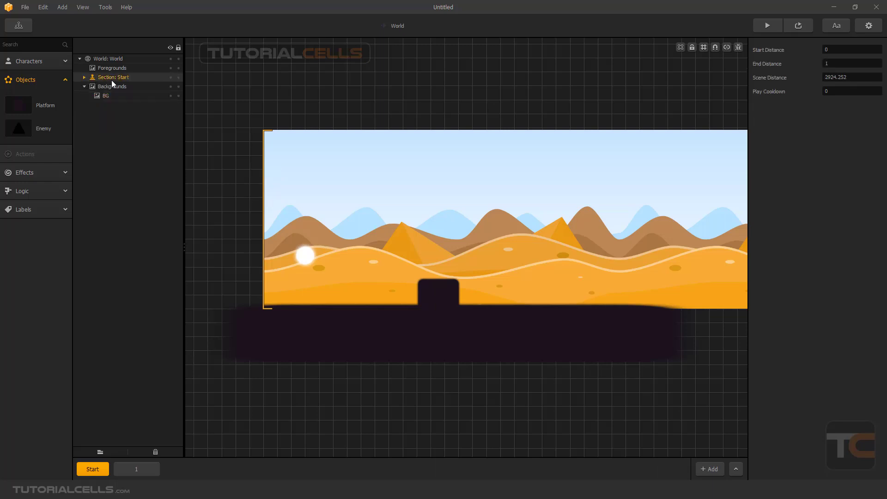
pyautogui.click(83, 78)
pyautogui.click(100, 452)
# Step: Try to move the new group layer out of the Start section to above it
pyautogui.moveTo(102, 116); pyautogui.dragTo(111, 77)
pyautogui.click(444, 261)
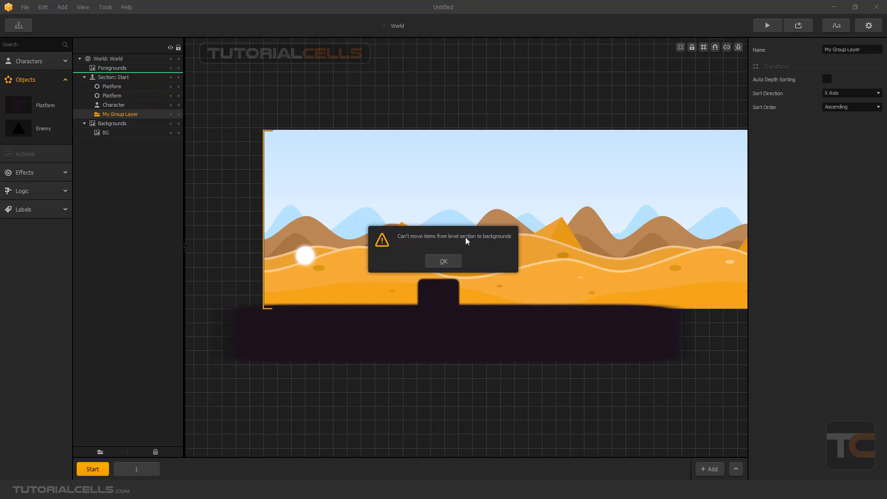
pyautogui.click(443, 261)
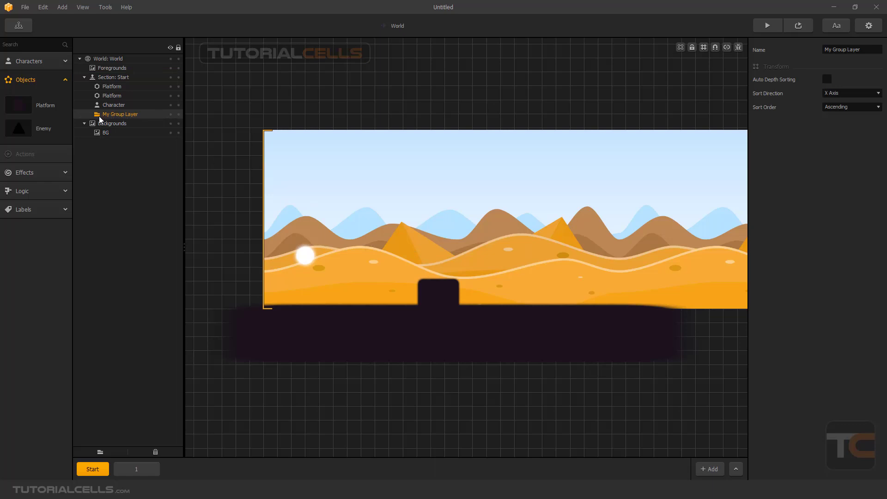
# Step: Put the Character inside the new group layer and rename the group as ch
pyautogui.moveTo(112, 106); pyautogui.dragTo(115, 115)
pyautogui.click(115, 105)
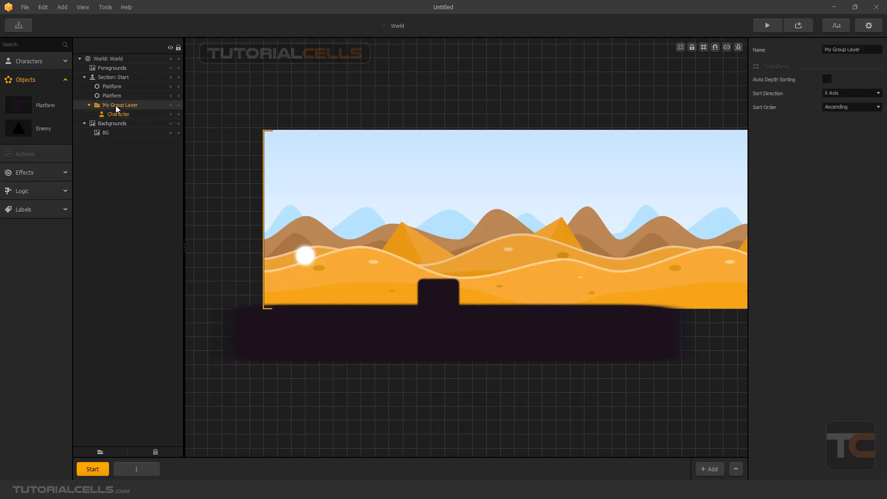
pyautogui.tripleClick(848, 50)
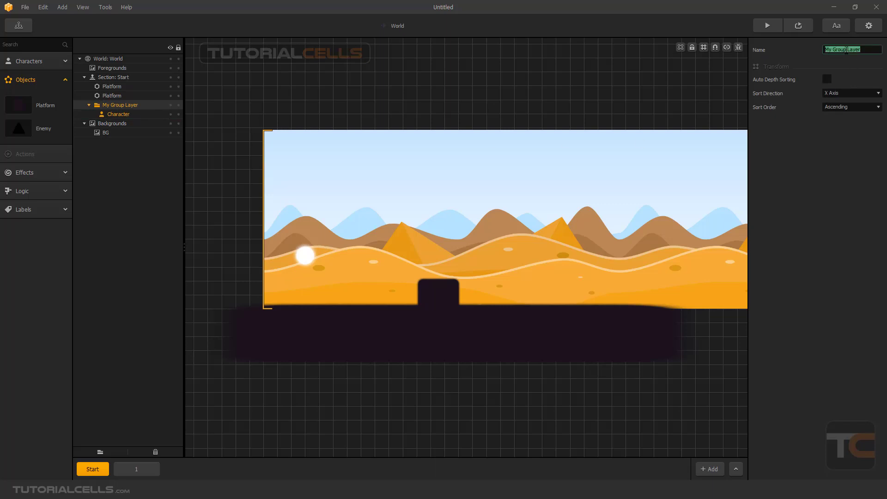
pyautogui.write('ch')
pyautogui.press('Return')
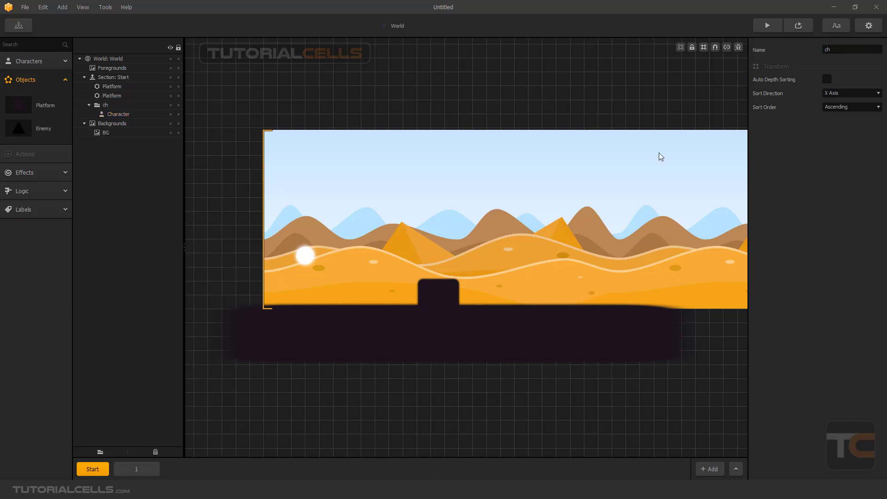
# Step: Try to move the long Platform from the Start section into Backgrounds
pyautogui.click(119, 114)
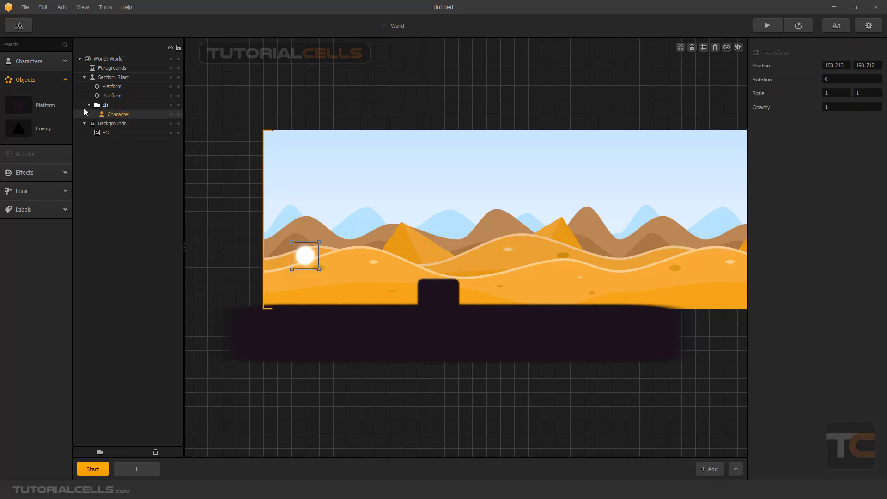
pyautogui.click(82, 77)
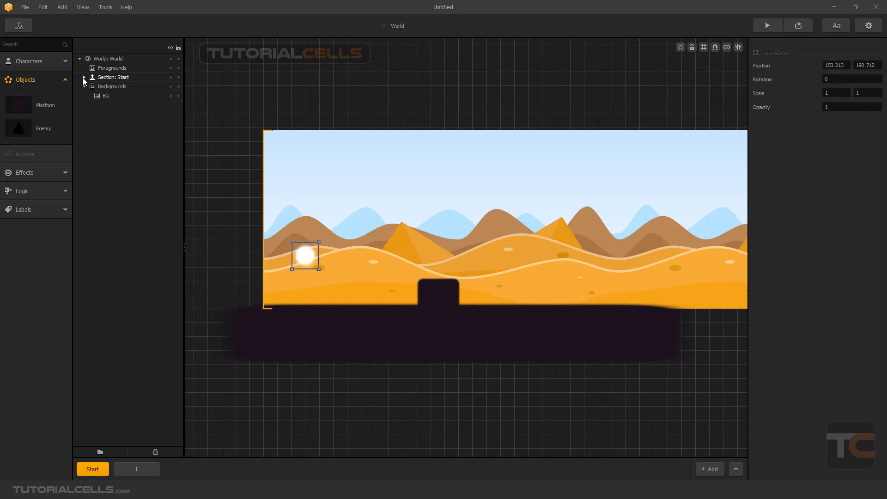
pyautogui.click(80, 59)
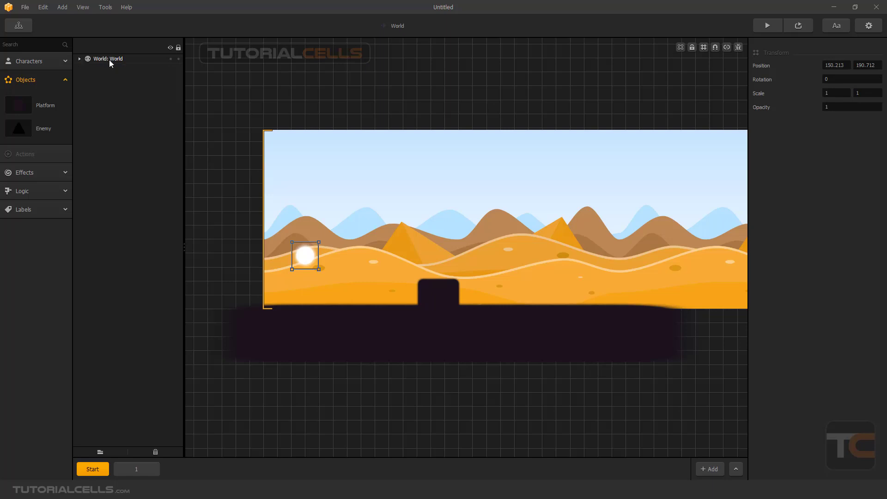
pyautogui.click(80, 59)
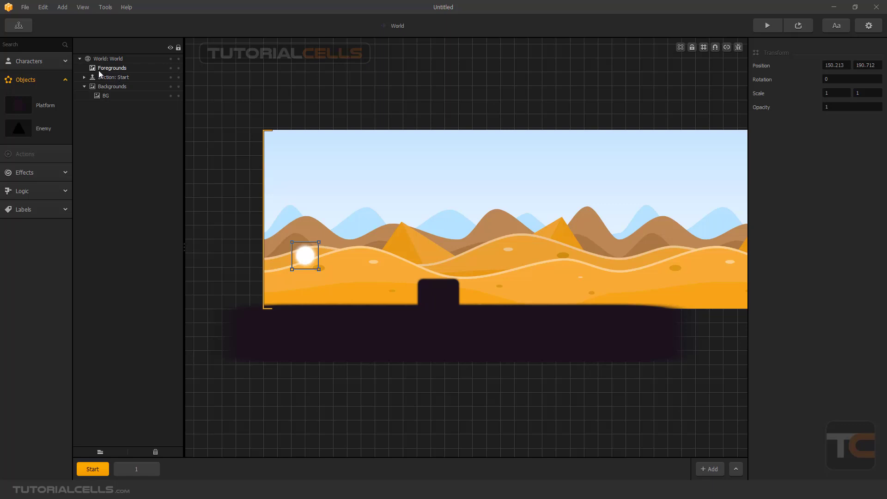
pyautogui.click(84, 77)
pyautogui.moveTo(106, 96); pyautogui.dragTo(129, 138)
pyautogui.click(443, 262)
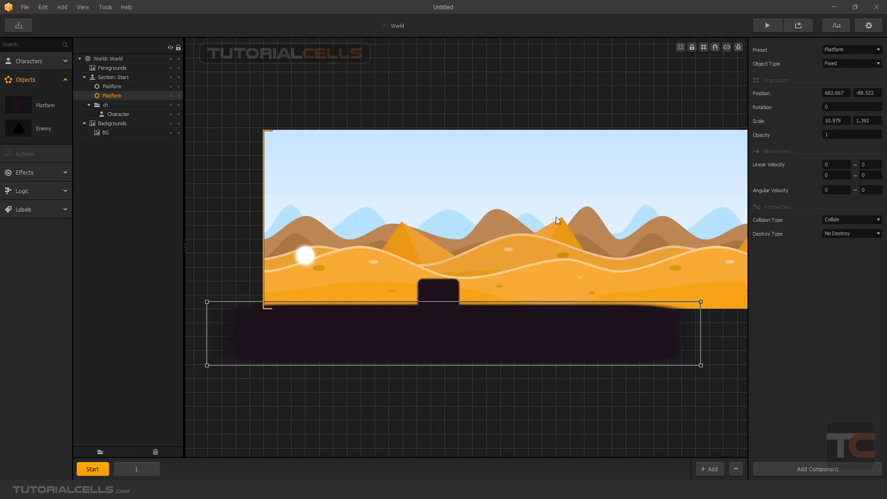
# Step: Shorten the Start section to a scene distance of about 1373, near the end of its ground platform
pyautogui.scroll(-4, 554, 227)
pyautogui.click(476, 196)
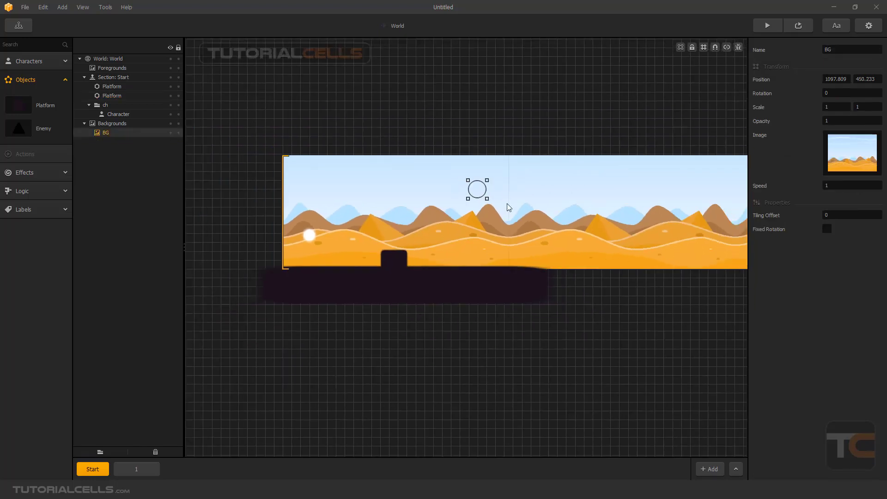
pyautogui.scroll(-3, 548, 207)
pyautogui.moveTo(684, 215); pyautogui.dragTo(506, 214)
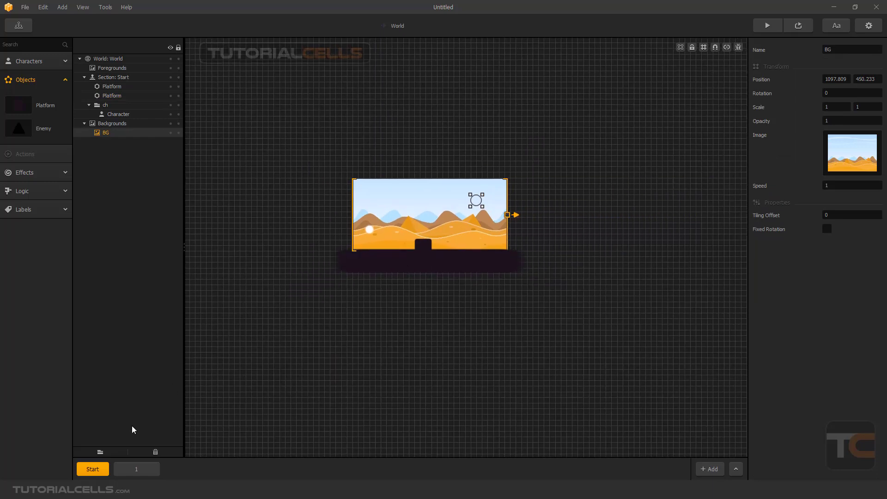
# Step: Move the end boundary of section 1 beyond the end of its ground platform
pyautogui.click(138, 467)
pyautogui.click(472, 229)
pyautogui.moveTo(482, 215); pyautogui.dragTo(575, 214)
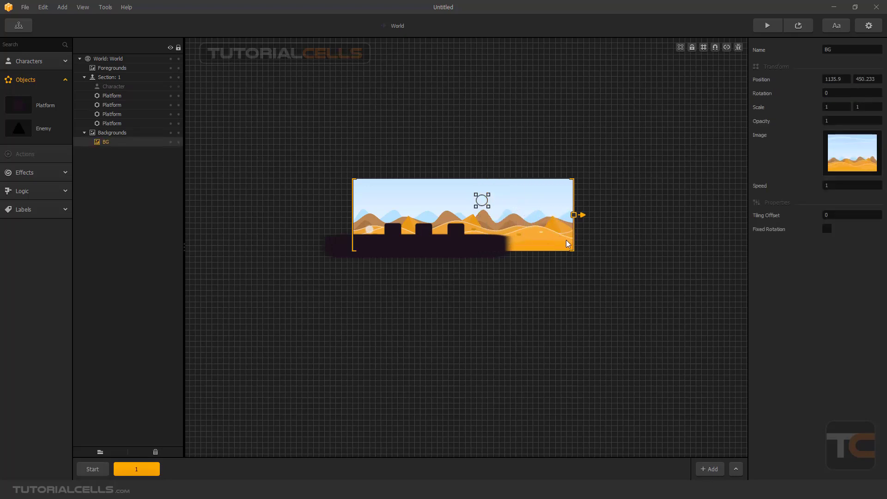
# Step: Play the game in the preview to check how the sections connect, and close the preview
pyautogui.click(768, 26)
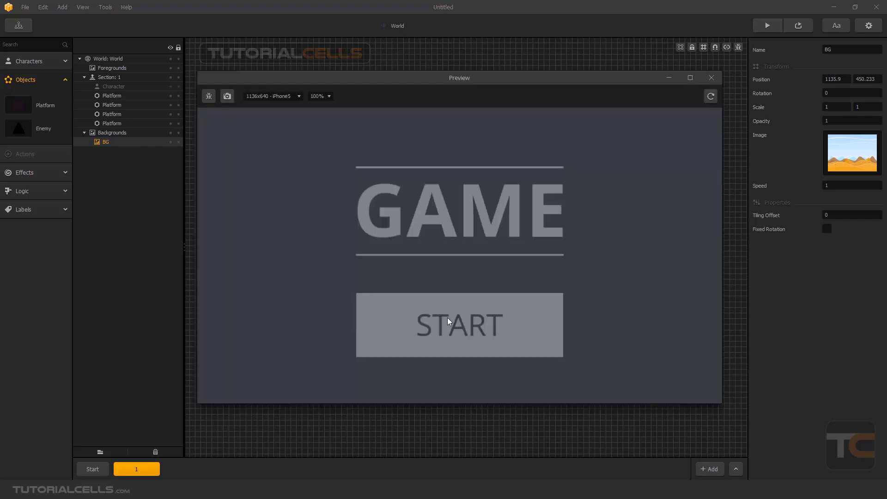
pyautogui.click(447, 319)
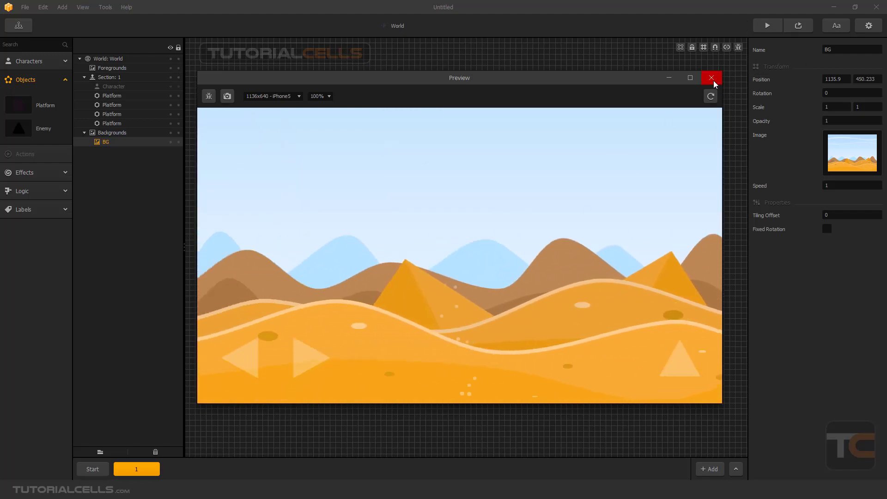
pyautogui.click(712, 77)
# Step: Shorten section 1 to a scene distance of about 1311 and compare its ground level with the Start section
pyautogui.scroll(3, 499, 207)
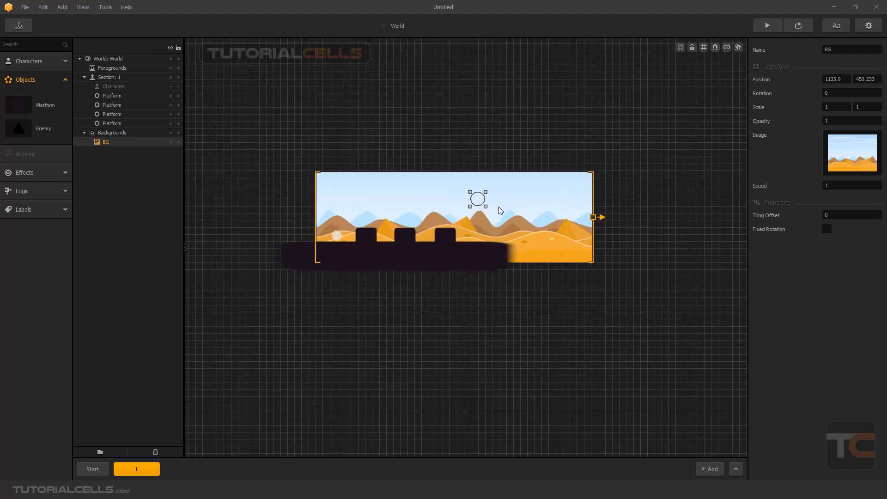
pyautogui.moveTo(604, 217); pyautogui.dragTo(501, 226)
pyautogui.click(102, 468)
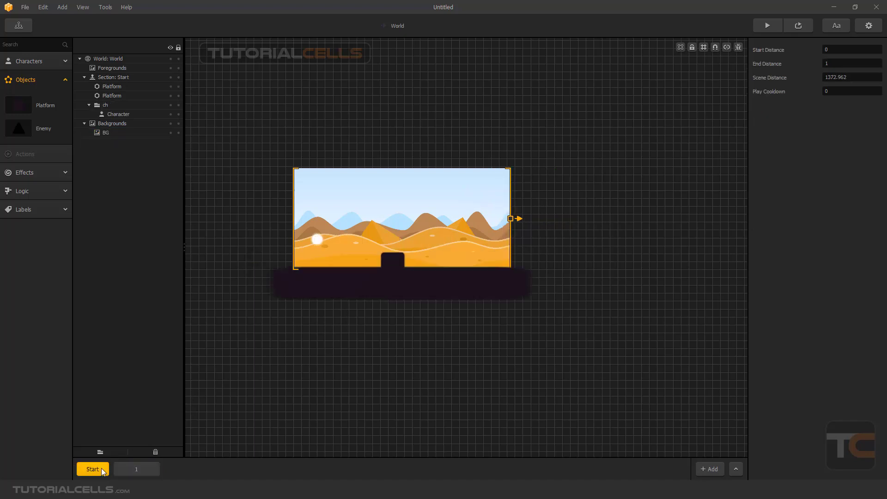
pyautogui.click(137, 469)
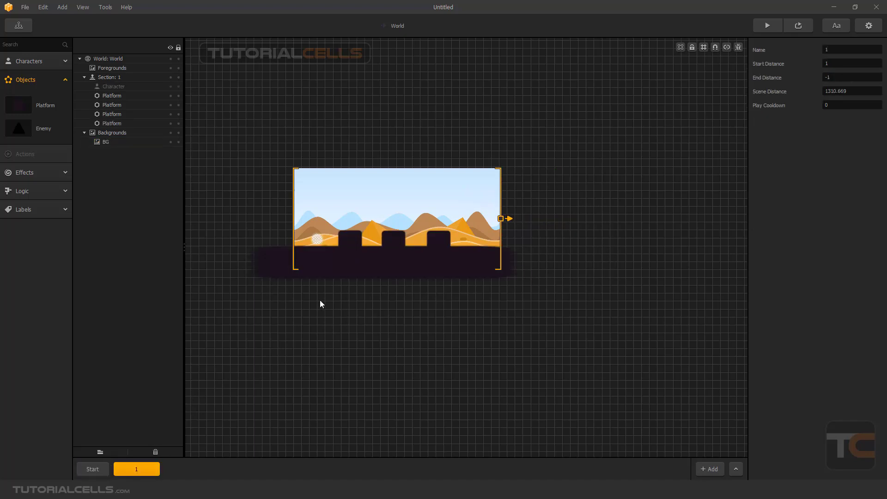
# Step: Lower section 1's ground platform to the Start section's level and reposition its three blocks at slightly different heights on it
pyautogui.moveTo(331, 257); pyautogui.dragTo(350, 279)
pyautogui.moveTo(350, 241); pyautogui.dragTo(349, 261)
pyautogui.moveTo(393, 243); pyautogui.dragTo(398, 268)
pyautogui.moveTo(432, 243)
pyautogui.mouseDown()
pyautogui.moveTo(443, 264)
pyautogui.moveTo(438, 259)
pyautogui.mouseUp()
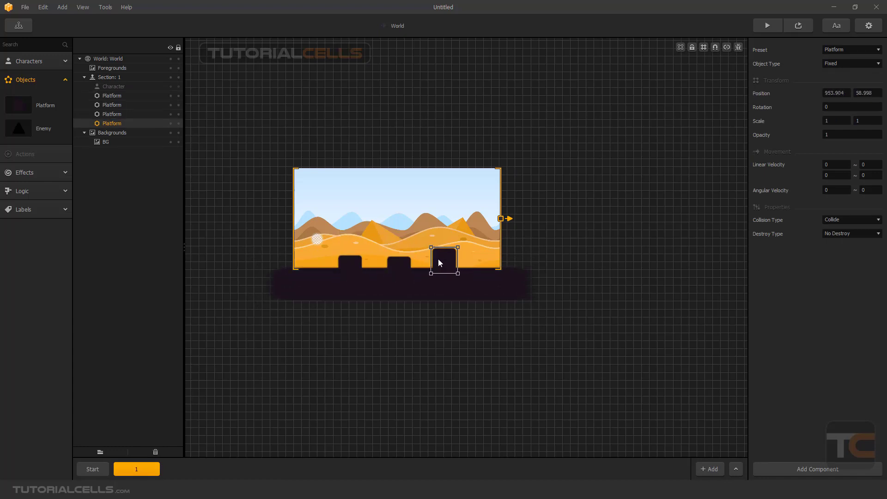
pyautogui.click(396, 265)
pyautogui.click(352, 261)
pyautogui.scroll(3, 377, 237)
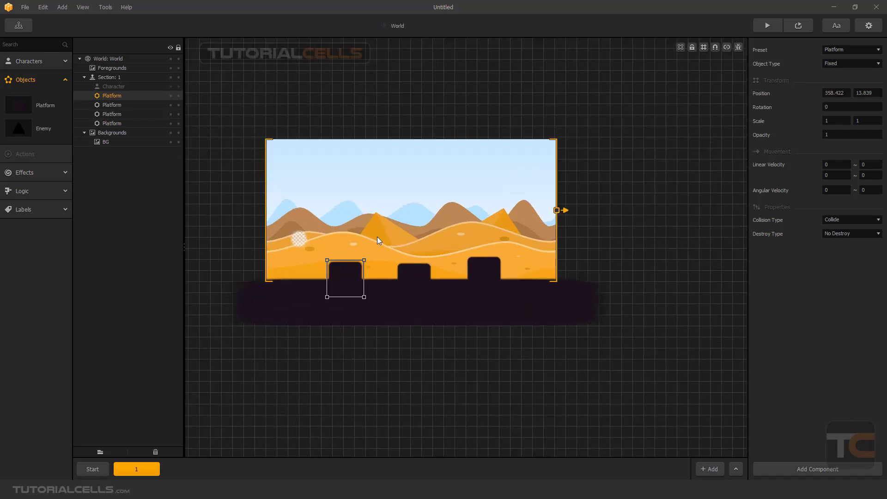
# Step: Set the speed of the BG background in the Start section to 0
pyautogui.click(106, 467)
pyautogui.click(377, 247)
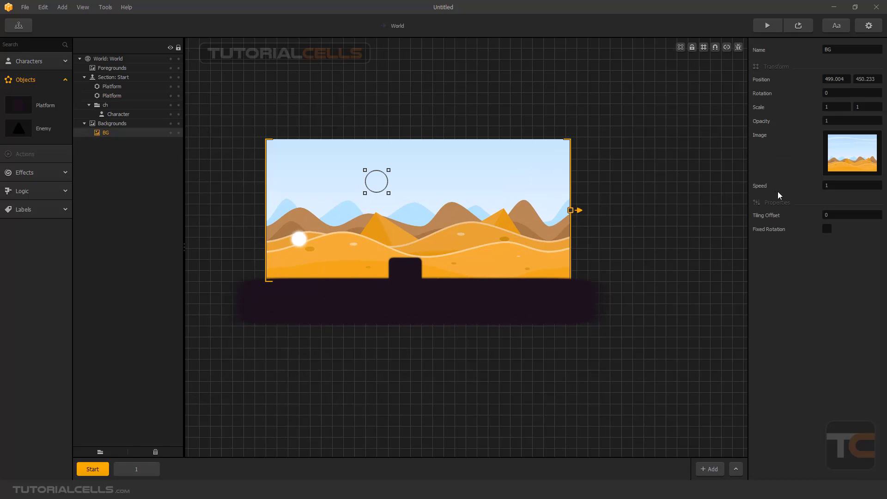
pyautogui.click(830, 187)
pyautogui.press('Return')
# Step: Preview the game, run the character forward and back to check the background's motion, and close the preview
pyautogui.click(769, 26)
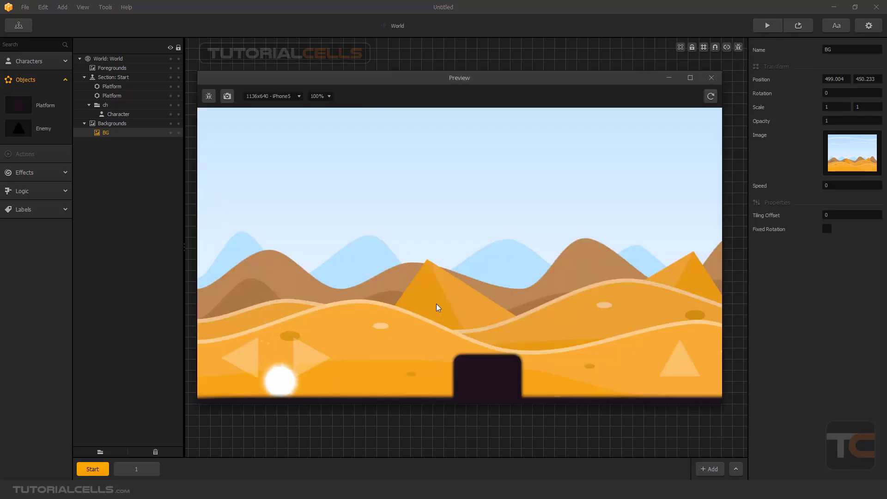
pyautogui.press('Right')
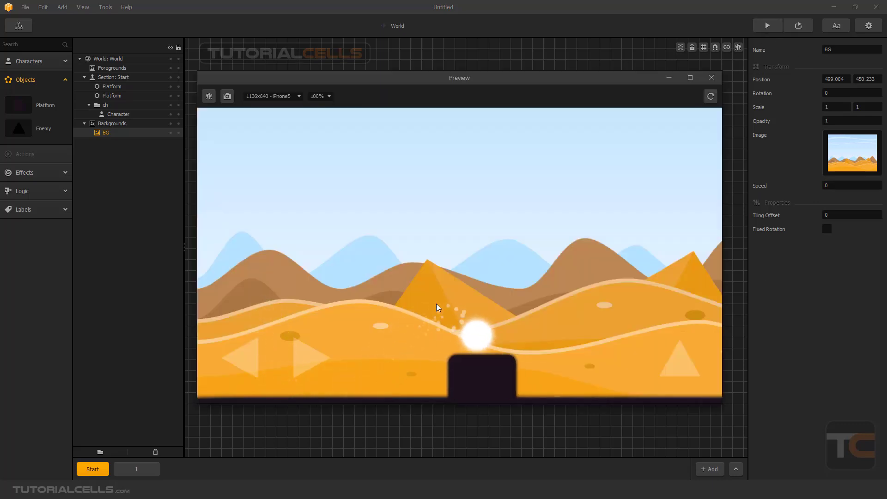
pyautogui.press('Left')
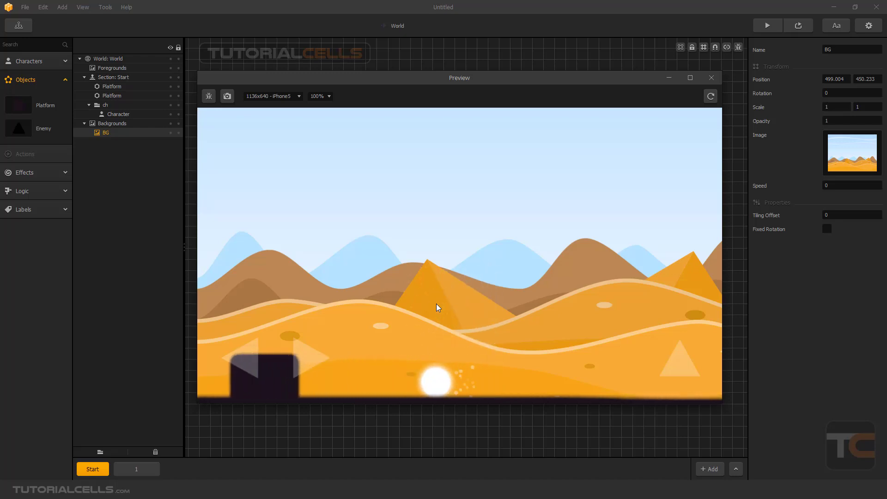
pyautogui.press('Right')
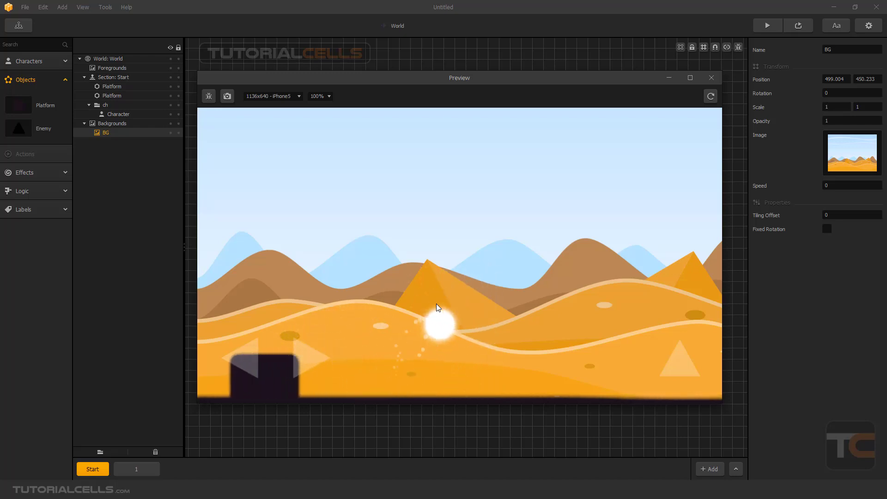
pyautogui.click(712, 78)
# Step: Set the BG background's speed to 3
pyautogui.click(838, 187)
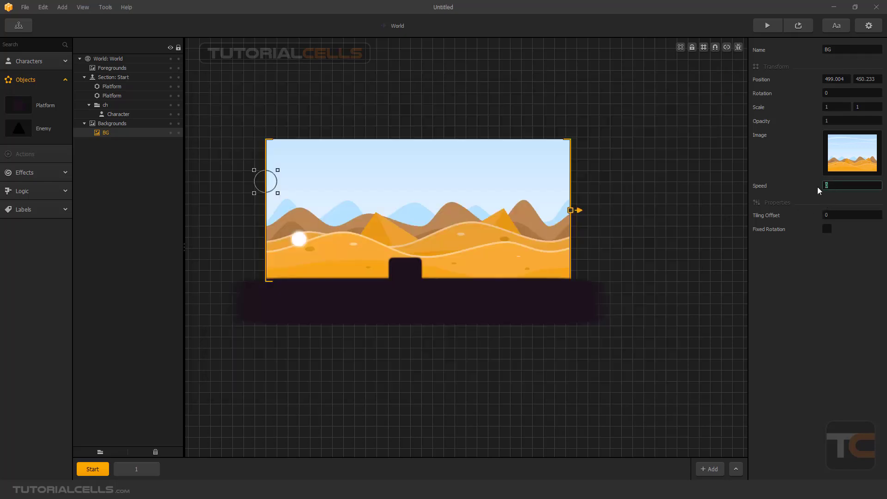
pyautogui.write('3')
pyautogui.press('Return')
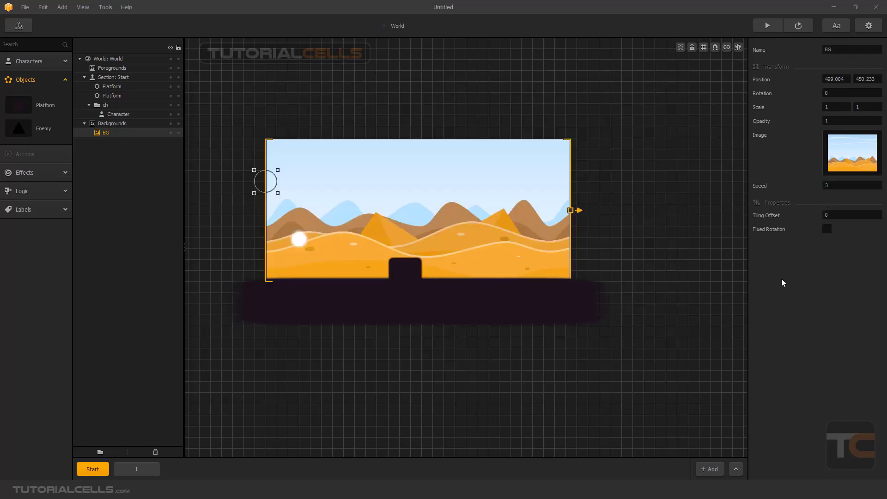
# Step: Preview the game, run and jump the character over the blocks to check the background's motion, and close the preview
pyautogui.click(768, 24)
pyautogui.click(459, 300)
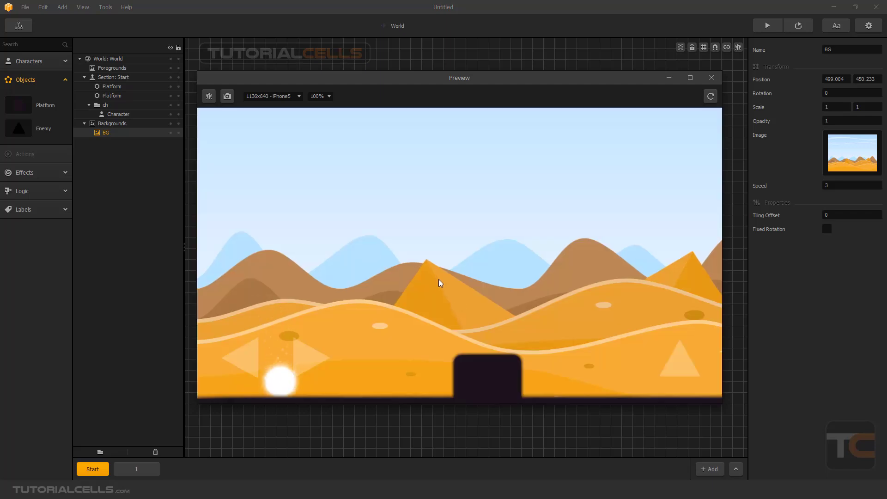
pyautogui.press('Right')
pyautogui.press('Up')
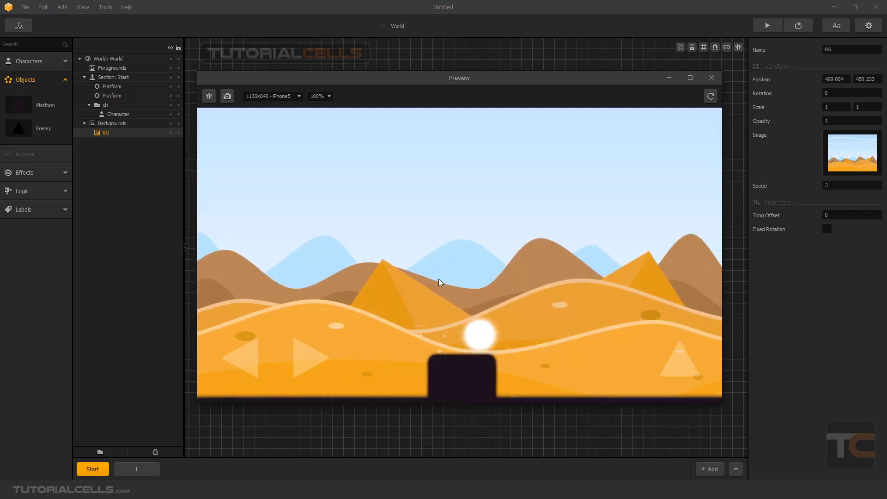
pyautogui.press('Up')
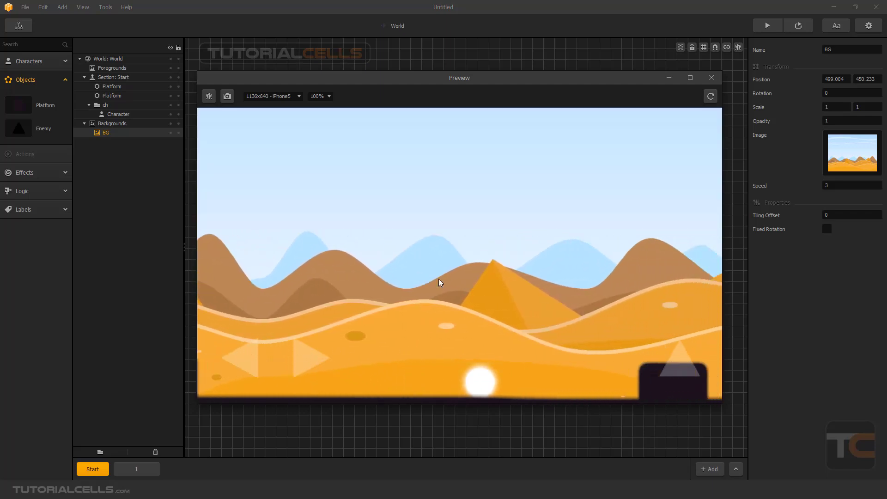
pyautogui.press('Up')
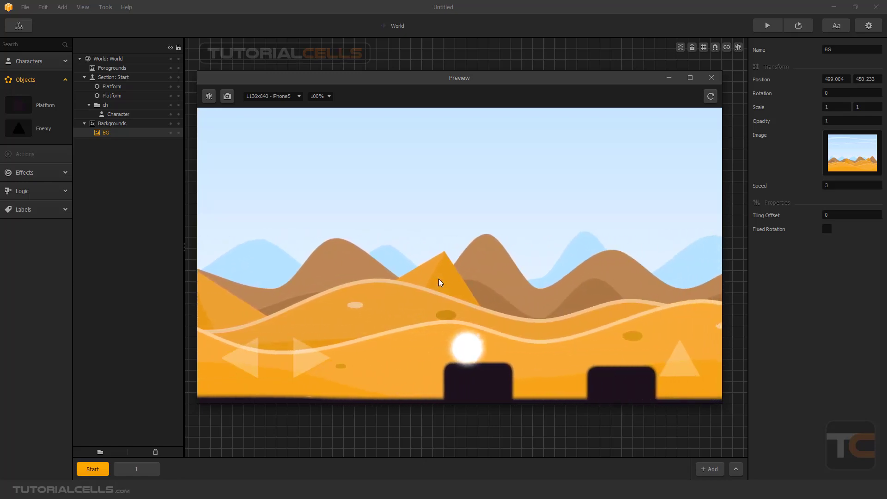
pyautogui.press('Up')
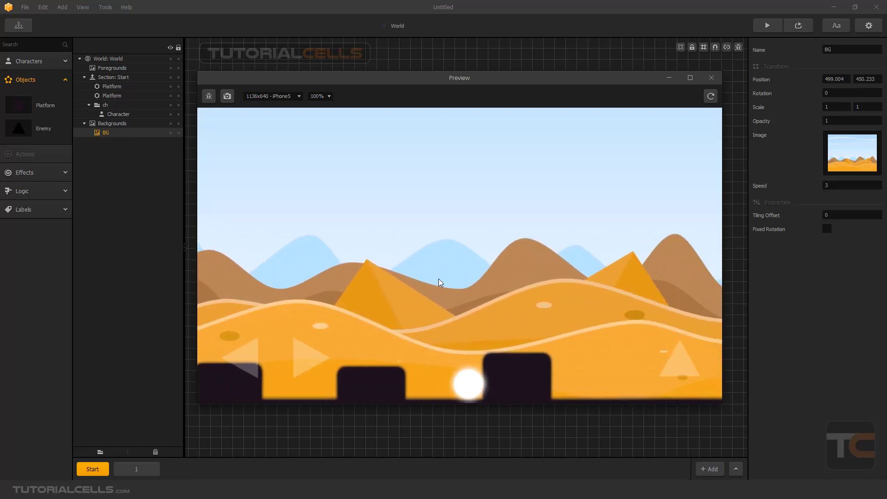
pyautogui.press('Up')
pyautogui.click(712, 78)
# Step: Set the BG background's speed to -2
pyautogui.click(827, 185)
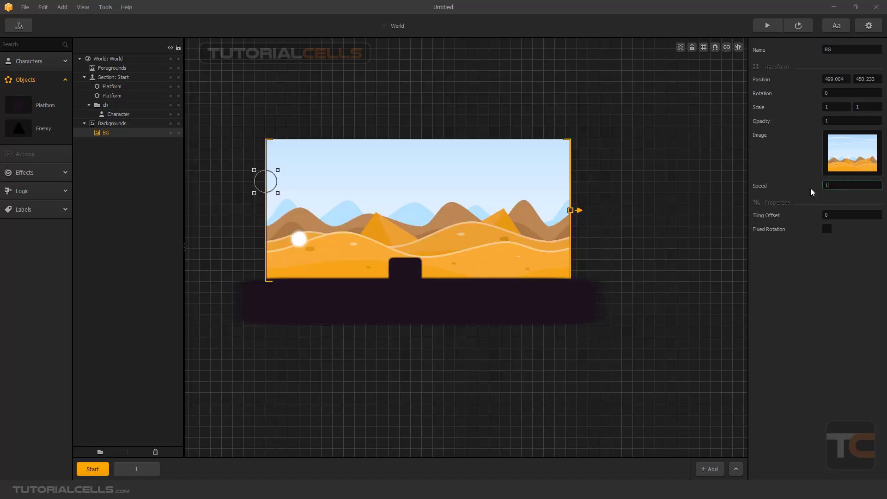
pyautogui.press('Return')
pyautogui.click(825, 186)
pyautogui.moveTo(832, 185); pyautogui.dragTo(809, 186)
pyautogui.write('-2')
pyautogui.press('Return')
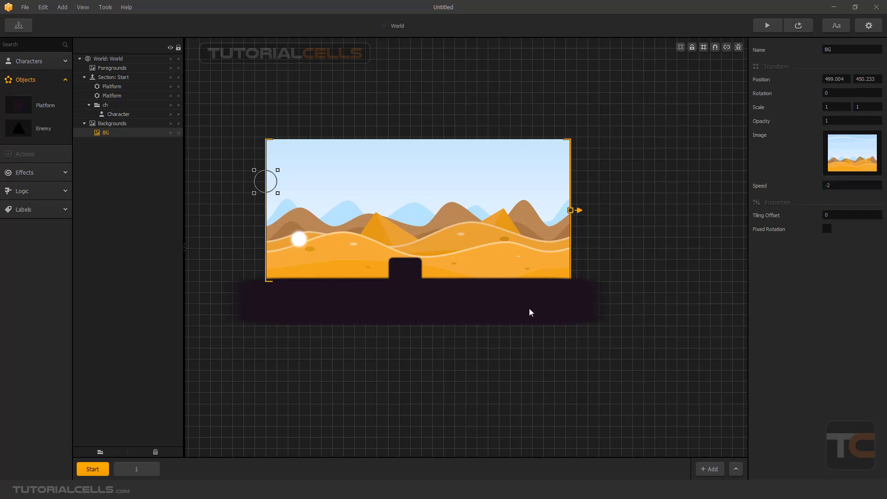
# Step: Preview the game with the negative background speed, run the character forward, and close the preview
pyautogui.click(769, 24)
pyautogui.click(444, 305)
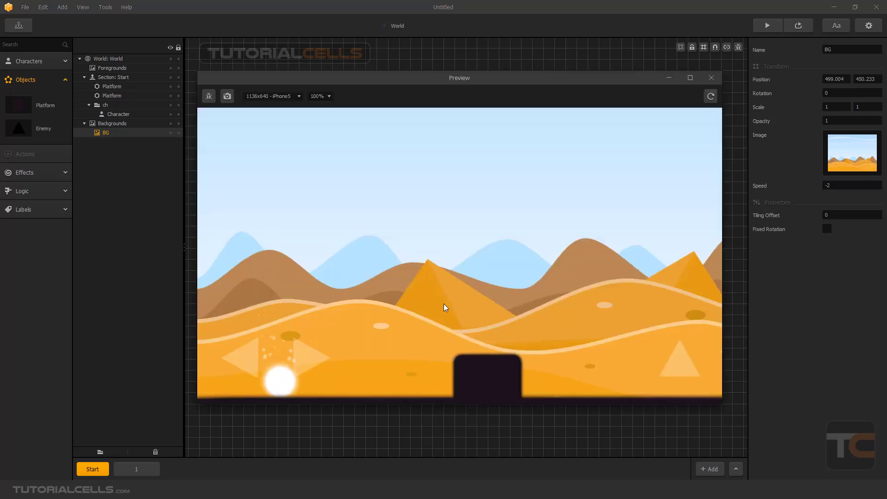
pyautogui.press('Right')
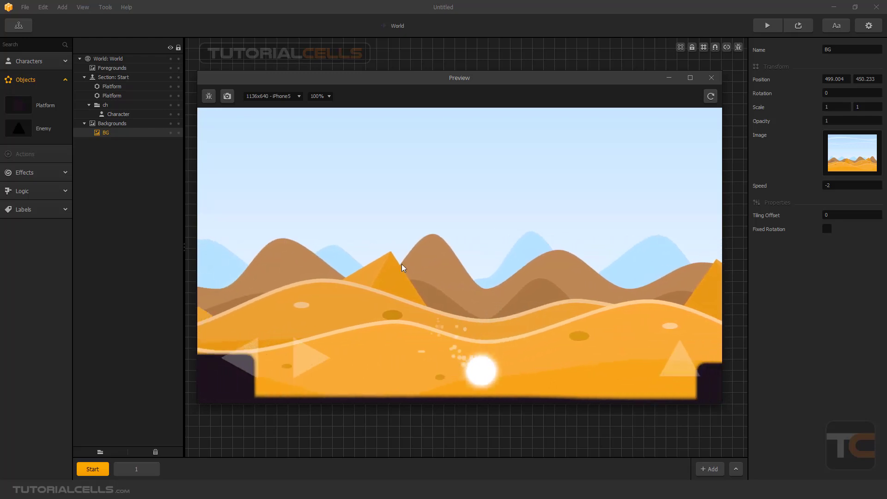
pyautogui.click(712, 78)
# Step: Set the BG background's speed to 1
pyautogui.click(828, 185)
pyautogui.write('1')
pyautogui.press('Return')
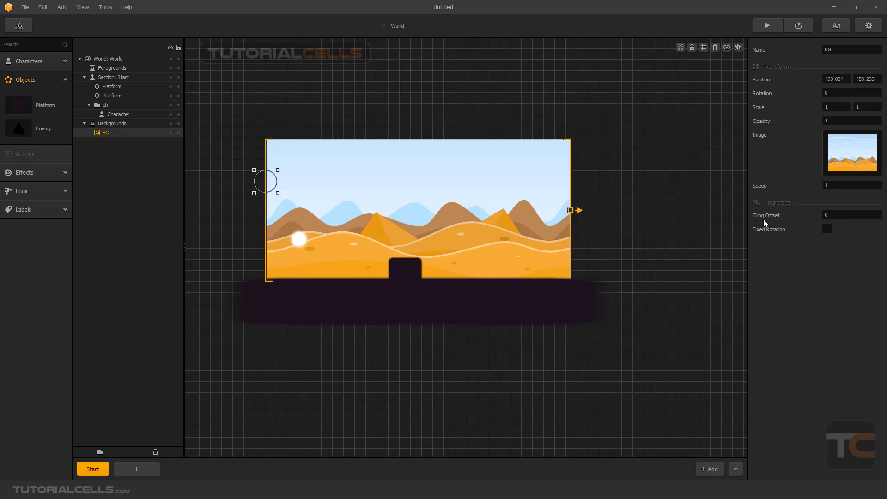
# Step: Extend the BG background horizontally across about two tiles and set its tiling offset to 5
pyautogui.scroll(-4, 488, 217)
pyautogui.moveTo(472, 222); pyautogui.dragTo(679, 221)
pyautogui.click(837, 216)
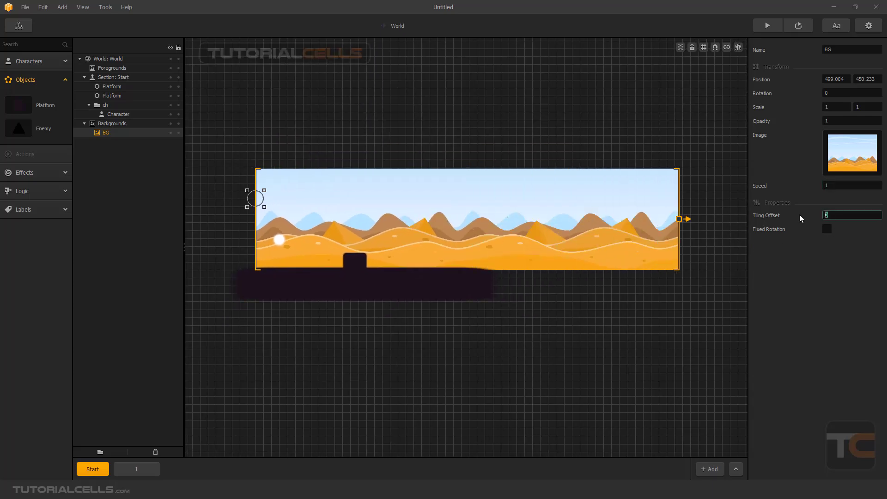
pyautogui.write('5')
pyautogui.click(796, 258)
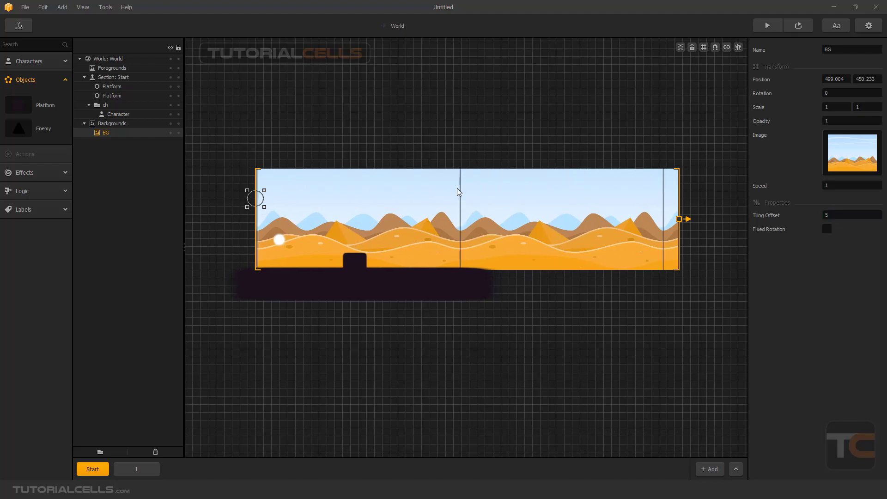
# Step: Shorten the BG background back to a single tile and reset its tiling offset to 0
pyautogui.scroll(-3, 457, 187)
pyautogui.moveTo(481, 193); pyautogui.dragTo(443, 193, button='middle')
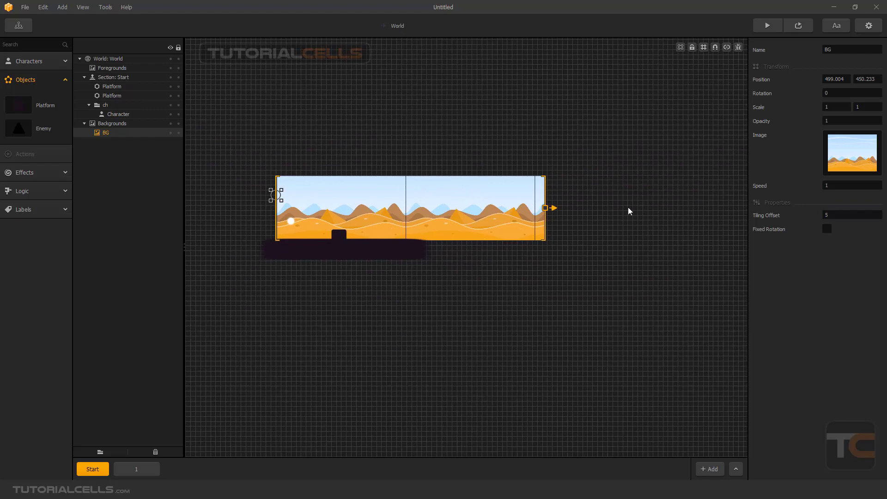
pyautogui.moveTo(546, 208); pyautogui.dragTo(404, 207)
pyautogui.click(828, 215)
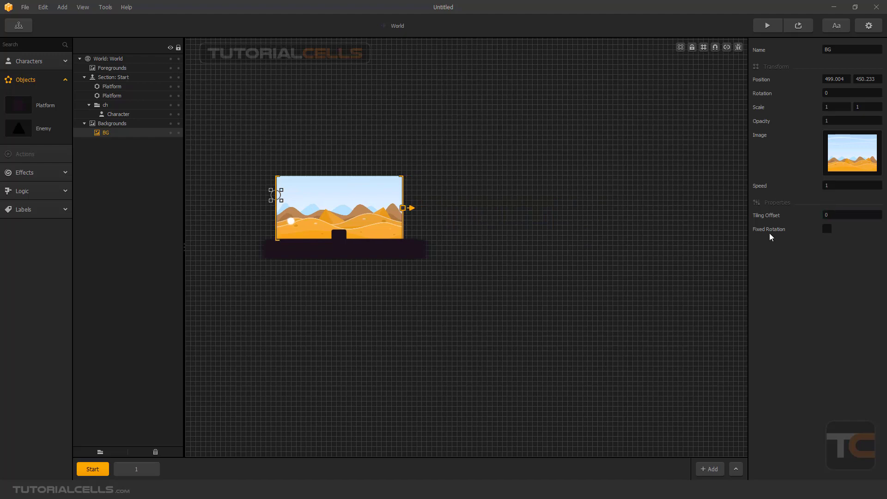
# Step: Try moving the BG background and rotating it to about -34 degrees with Fixed Rotation off, and undo the change
pyautogui.scroll(4, 336, 218)
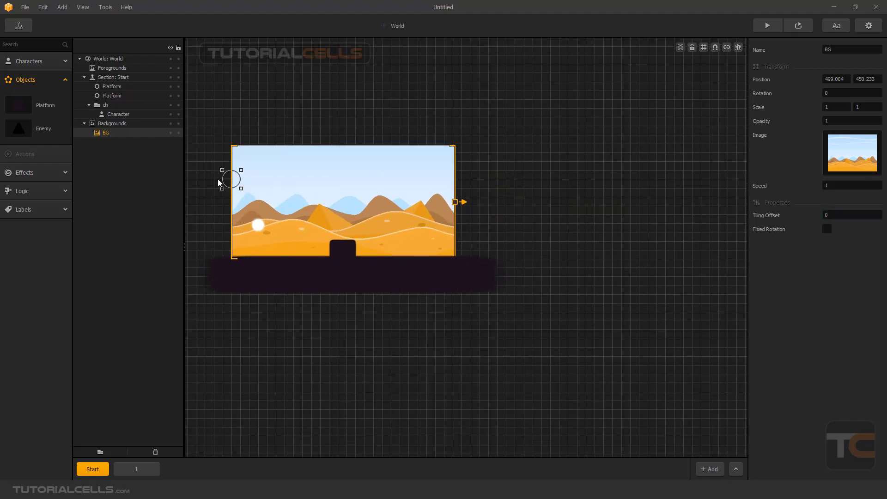
pyautogui.moveTo(234, 181); pyautogui.dragTo(333, 177)
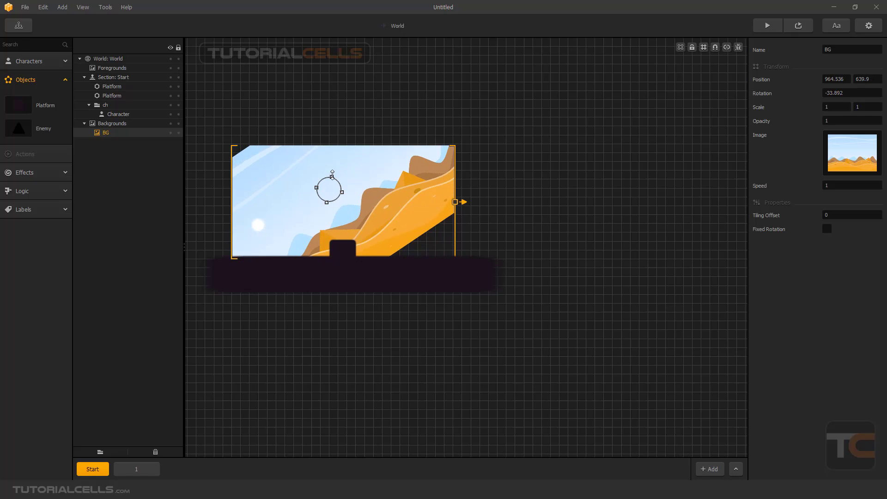
pyautogui.hotkey('ctrl', 'z')
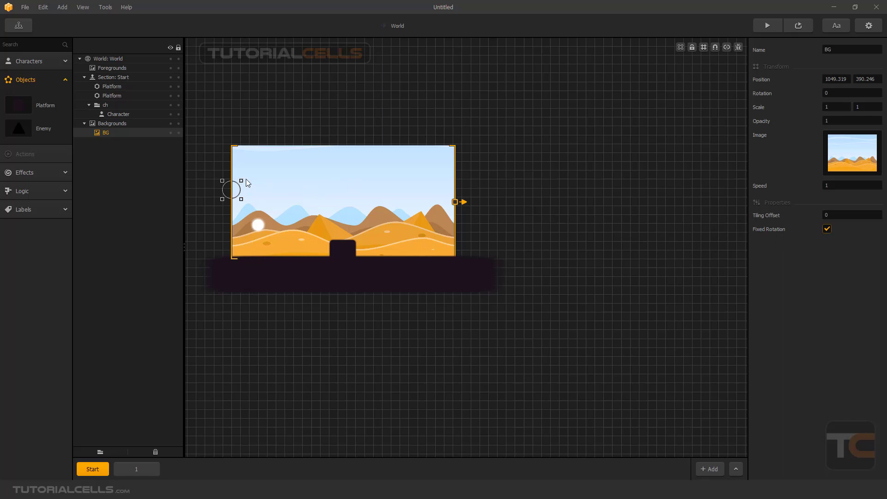
# Step: With Fixed Rotation on, extend the BG background across nearly two tiles, rotate it to about 8 degrees and shift it down
pyautogui.moveTo(243, 178); pyautogui.dragTo(267, 184)
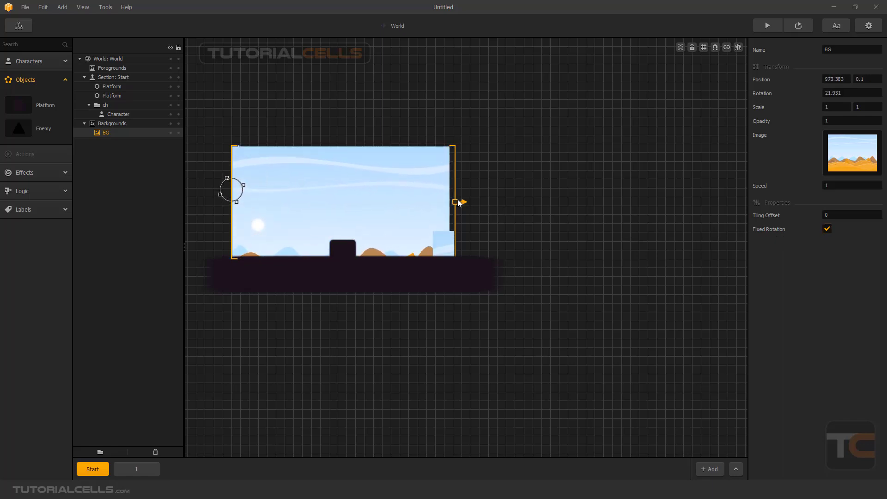
pyautogui.click(555, 208)
pyautogui.moveTo(463, 205); pyautogui.dragTo(643, 203)
pyautogui.click(267, 206)
pyautogui.moveTo(277, 190)
pyautogui.mouseDown()
pyautogui.moveTo(266, 185)
pyautogui.moveTo(275, 187)
pyautogui.mouseUp()
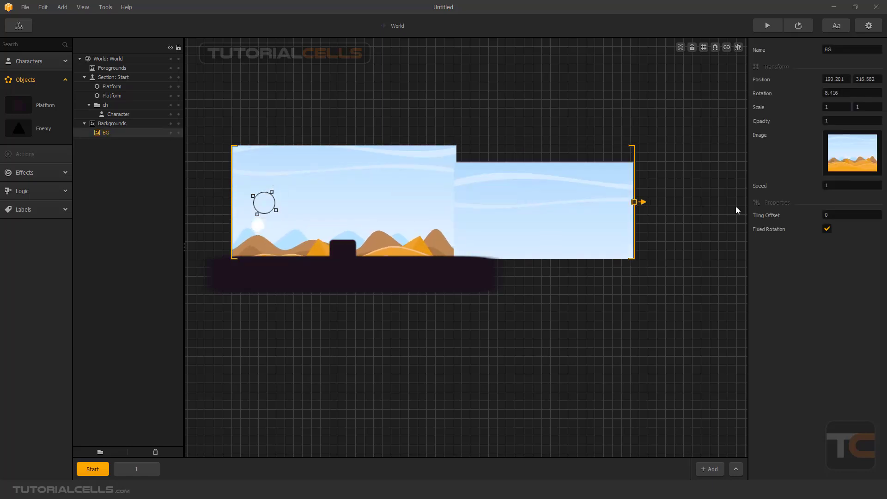
# Step: Turn off Fixed Rotation for the BG background and set its rotation to 0
pyautogui.click(827, 229)
pyautogui.click(841, 93)
pyautogui.hotkey('ctrl', 'a')
pyautogui.write('0')
pyautogui.press('Return')
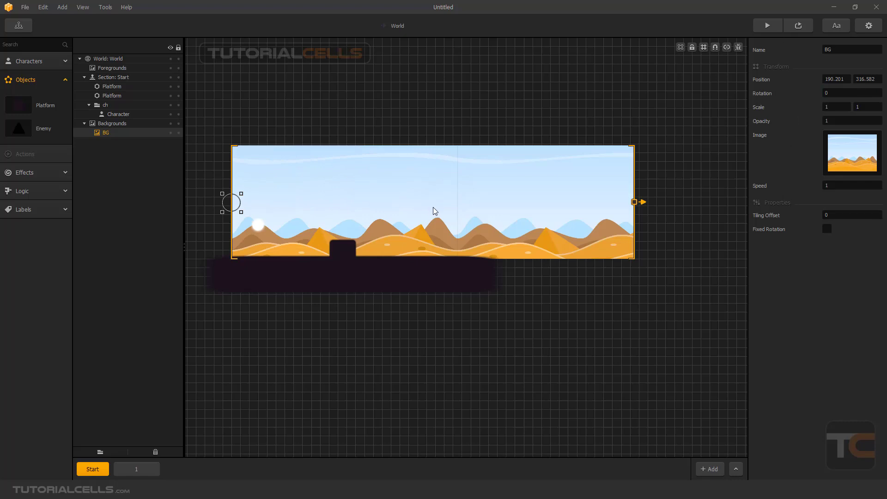
# Step: Shorten the BG background to the width of a single tile
pyautogui.moveTo(634, 202); pyautogui.dragTo(460, 207)
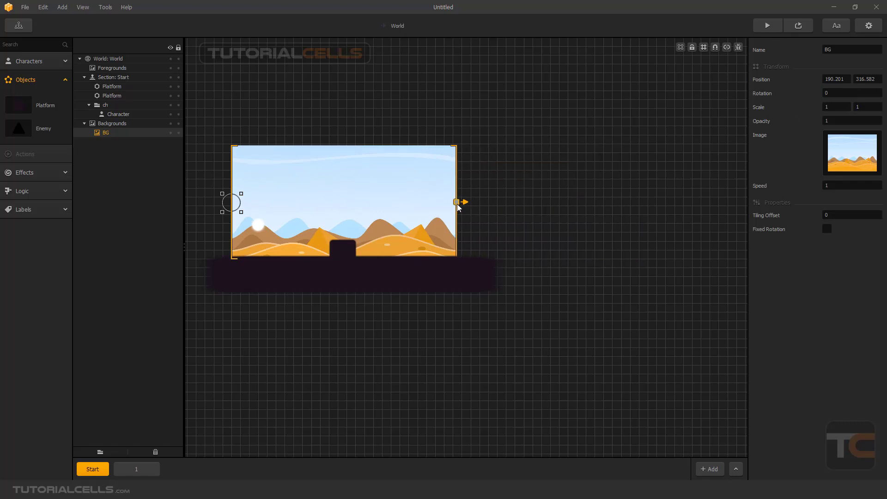
pyautogui.scroll(2, 305, 224)
pyautogui.moveTo(313, 220); pyautogui.dragTo(408, 232, button='right')
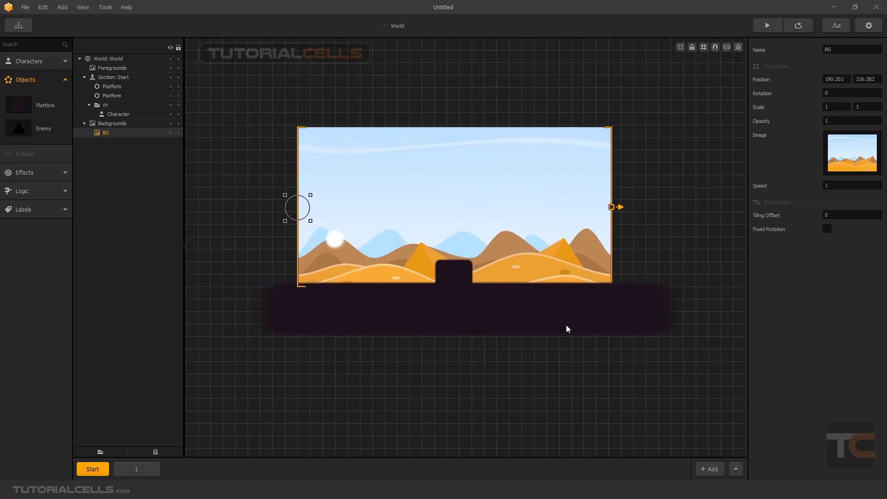